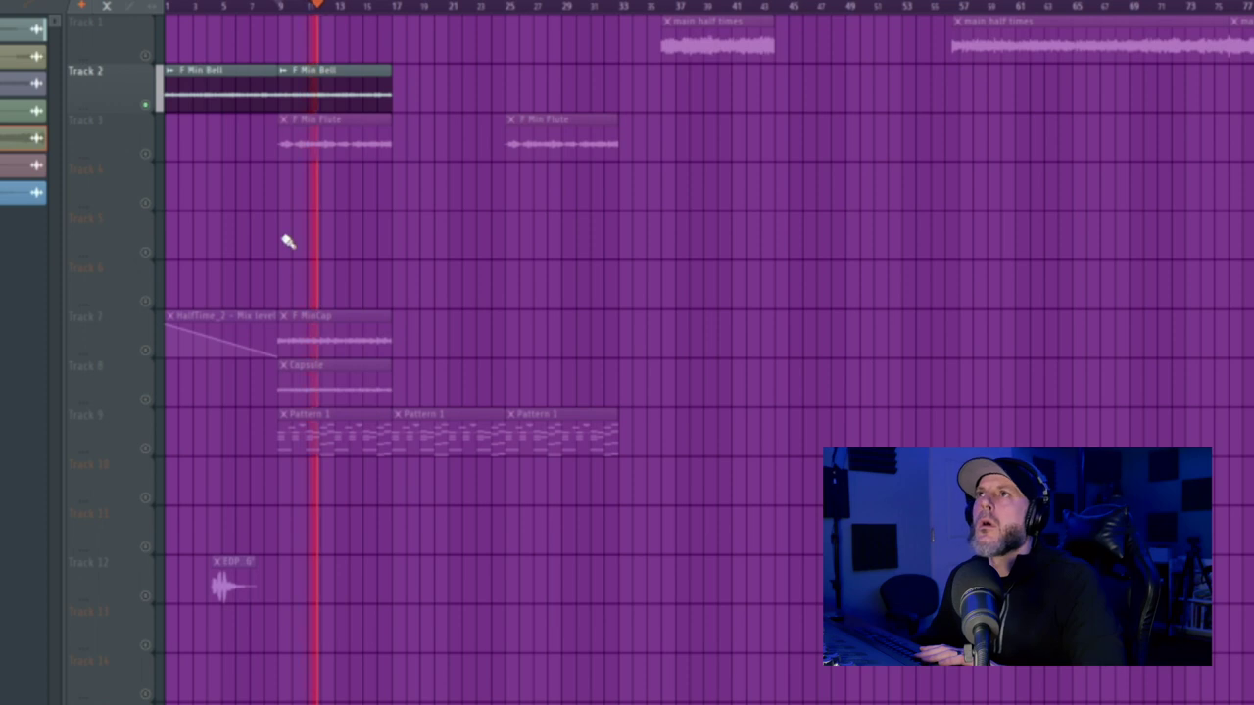
Step: Unmute Tracks 3, 7 and 8 so the flute, MinCap and Capsule clips sound together with the bell
click(147, 155)
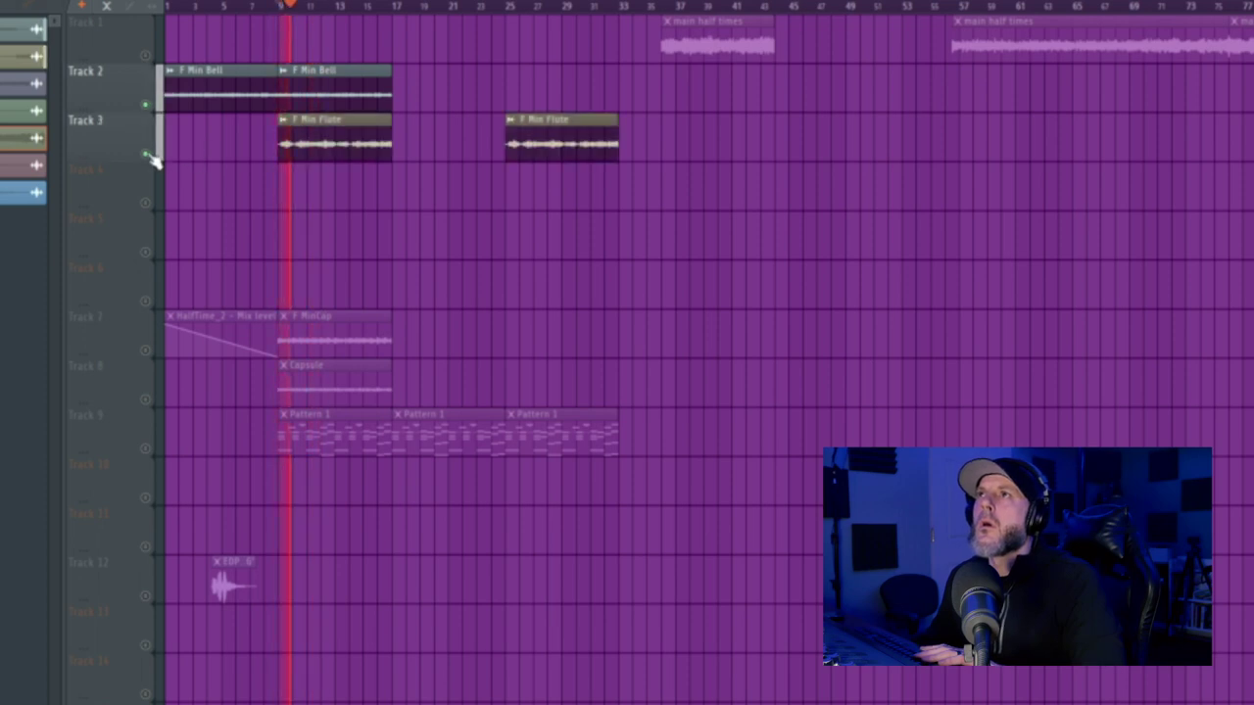
key(space)
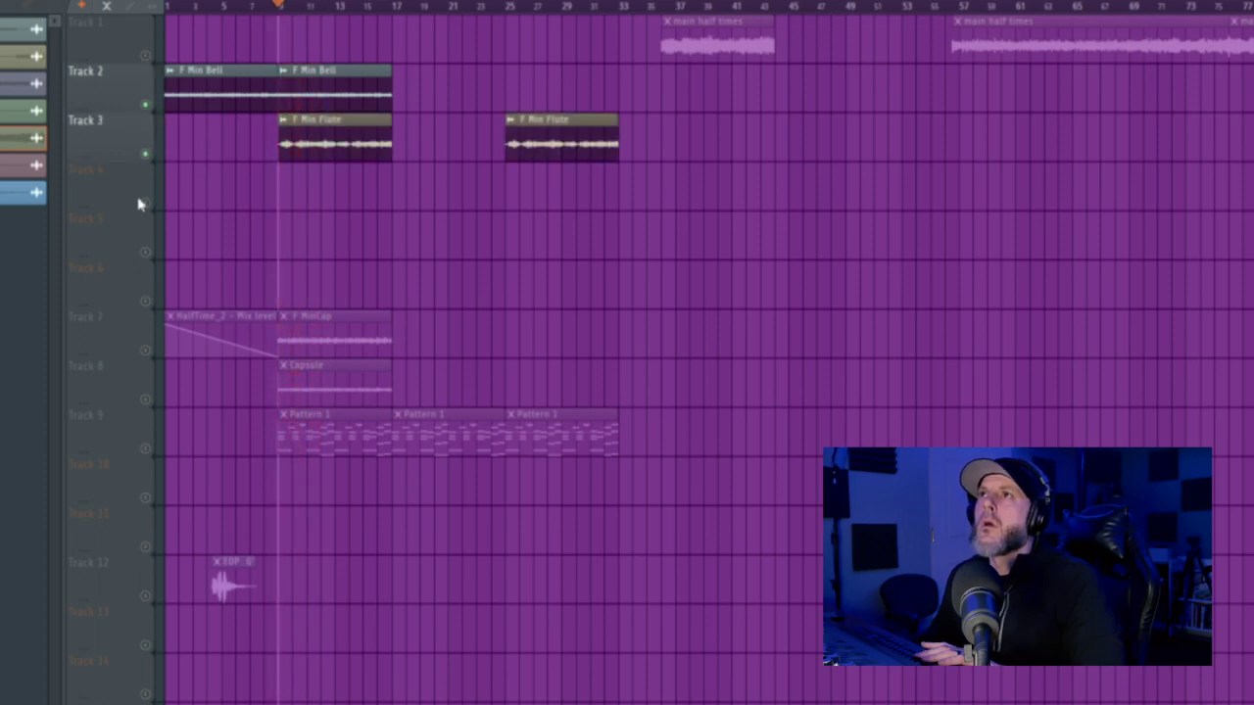
click(147, 350)
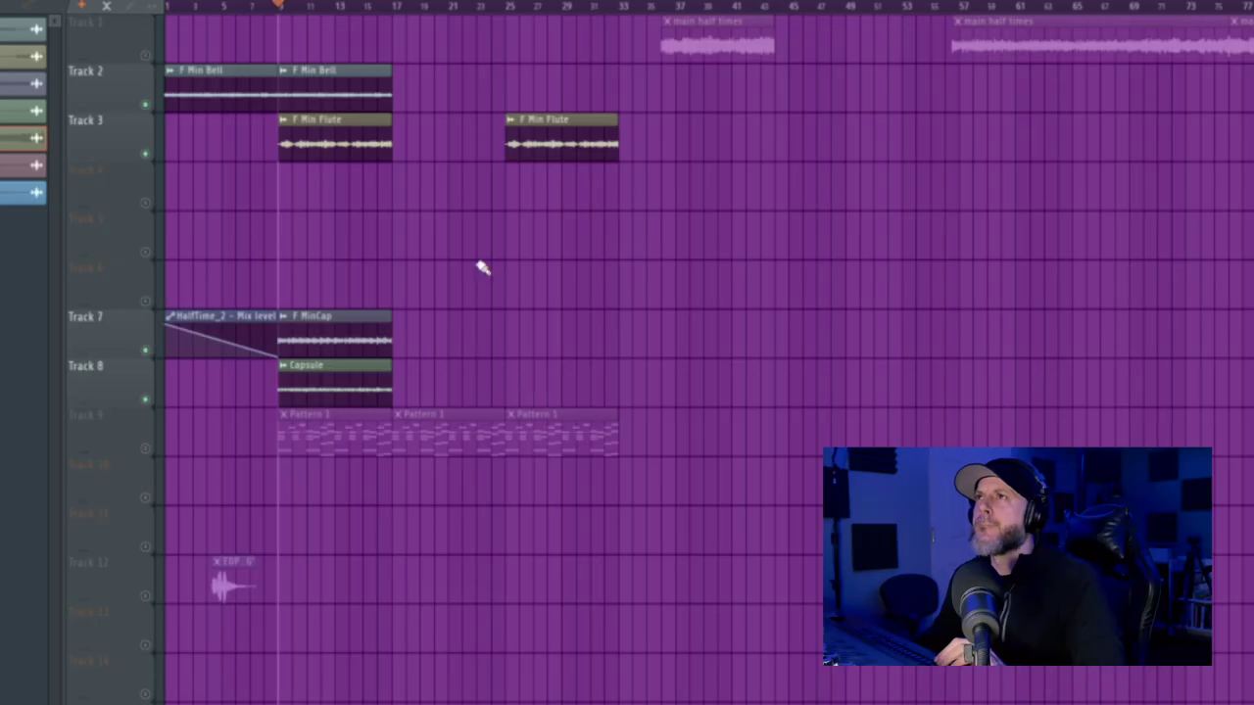
Step: Make a unique copy of the F Min Flute clip on Track 4, rename it slow flute and colour it red
click(284, 122)
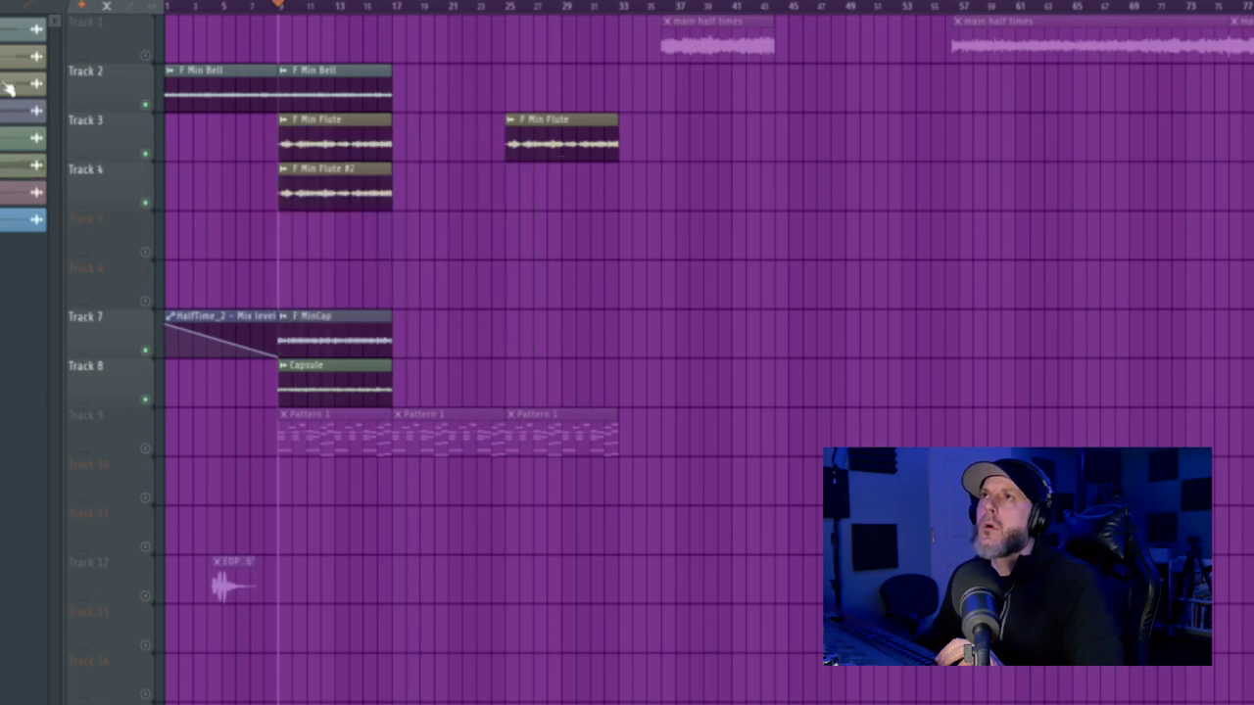
right_click(5, 84)
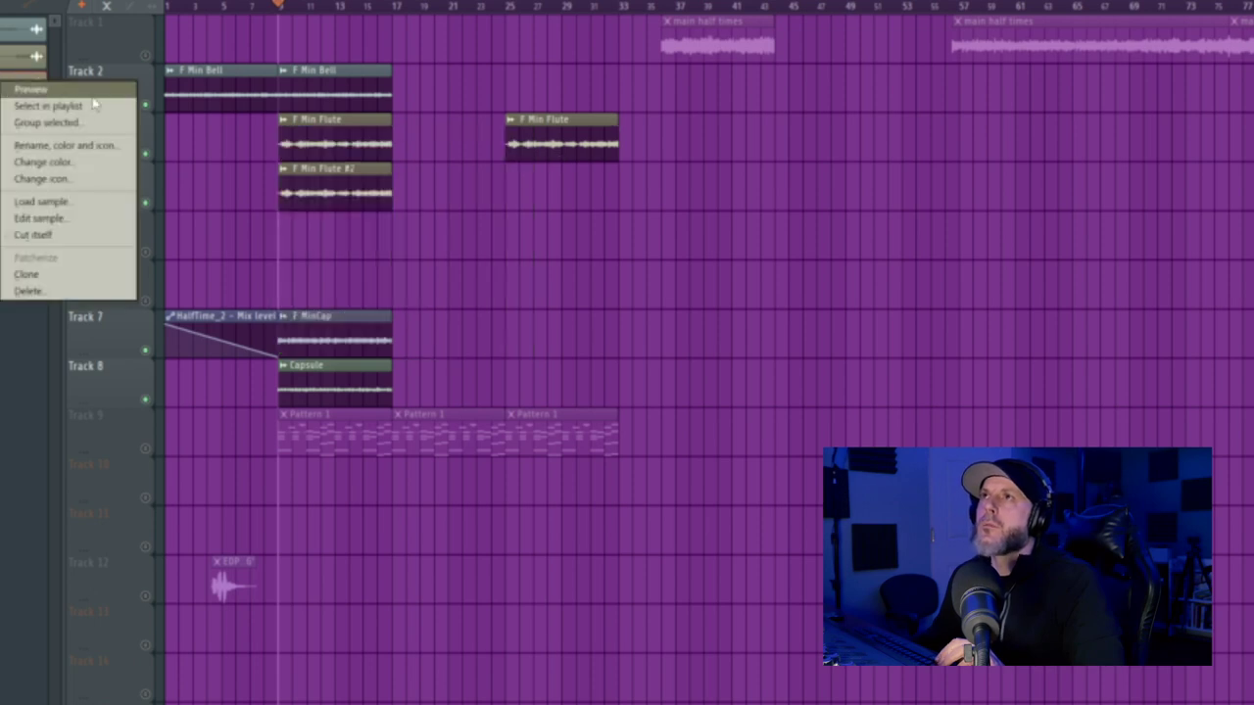
click(67, 149)
click(107, 142)
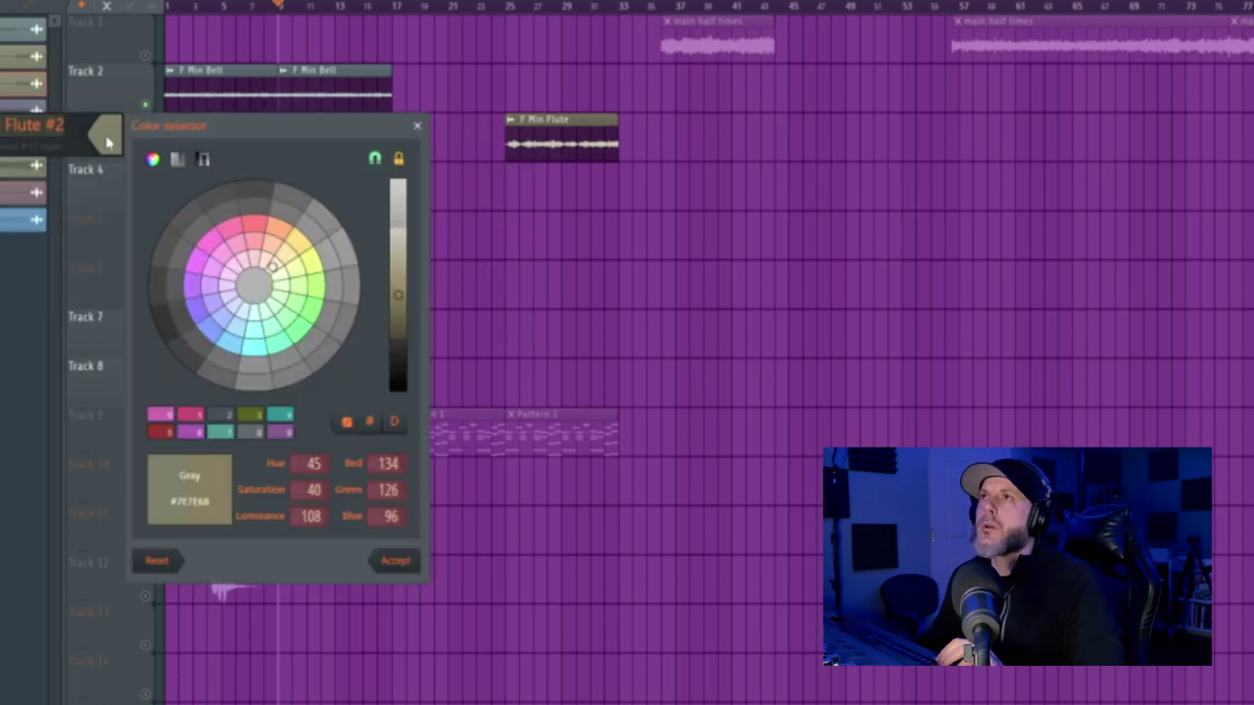
click(260, 228)
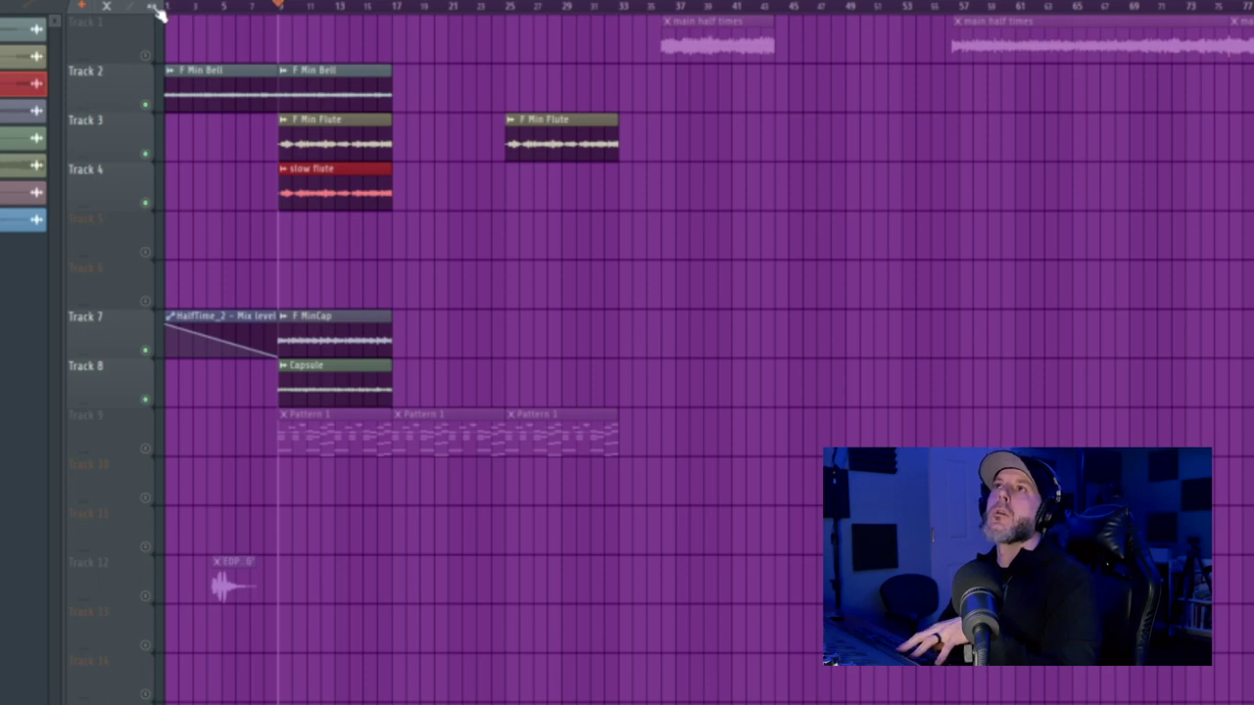
Step: Stretch the start of the slow flute clip back to bar 1 and set the playback position to bar 1
drag(275, 194, 165, 194)
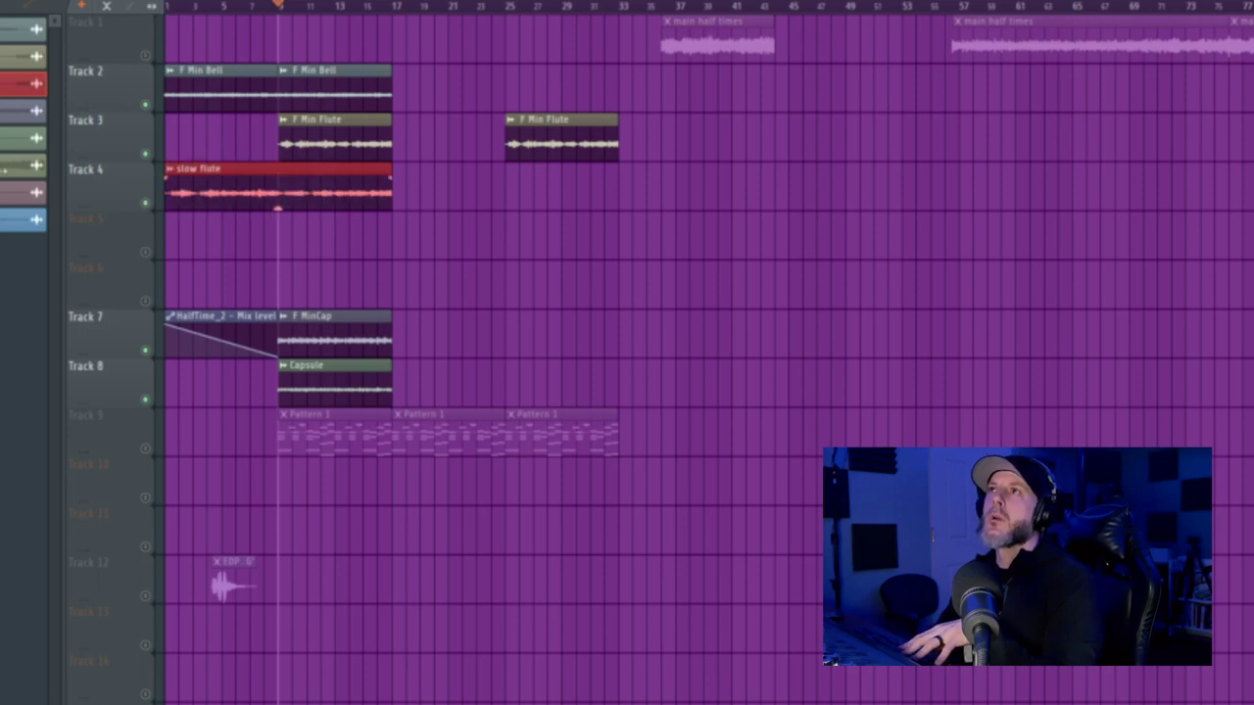
drag(281, 8, 168, 6)
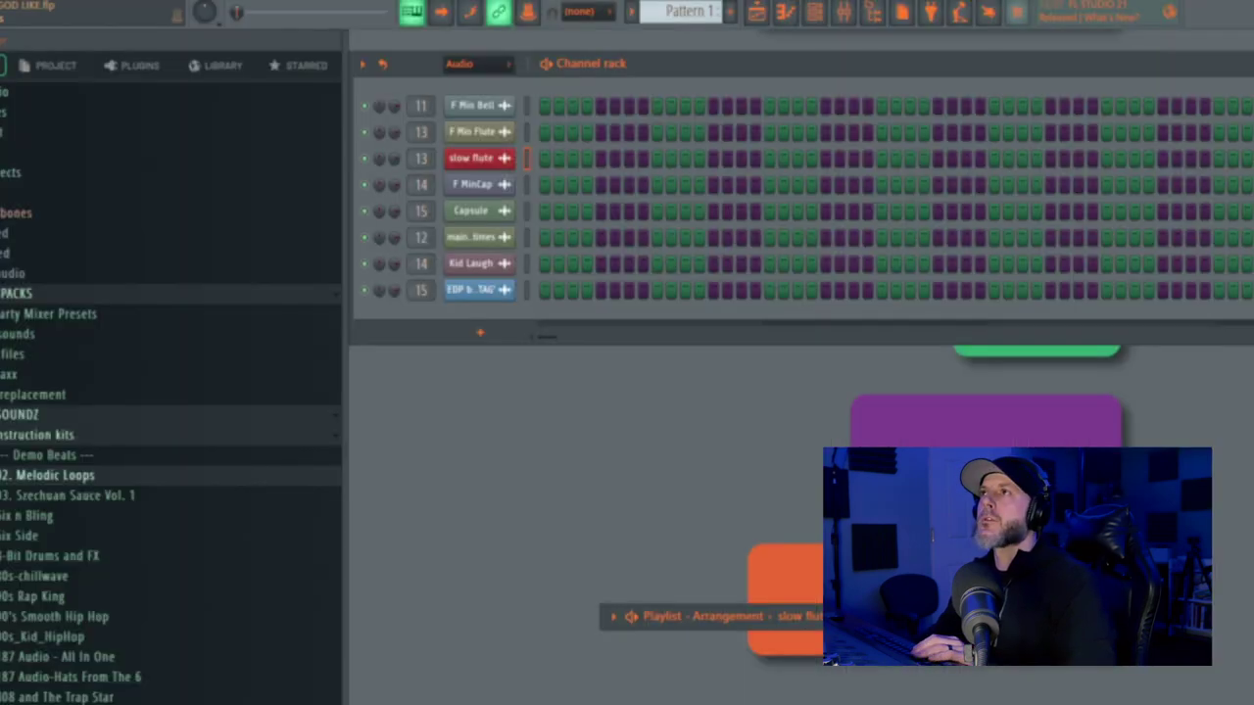
Step: Show all channels in the channel rack and route the slow flute channel to mixer track 12
click(480, 65)
click(484, 87)
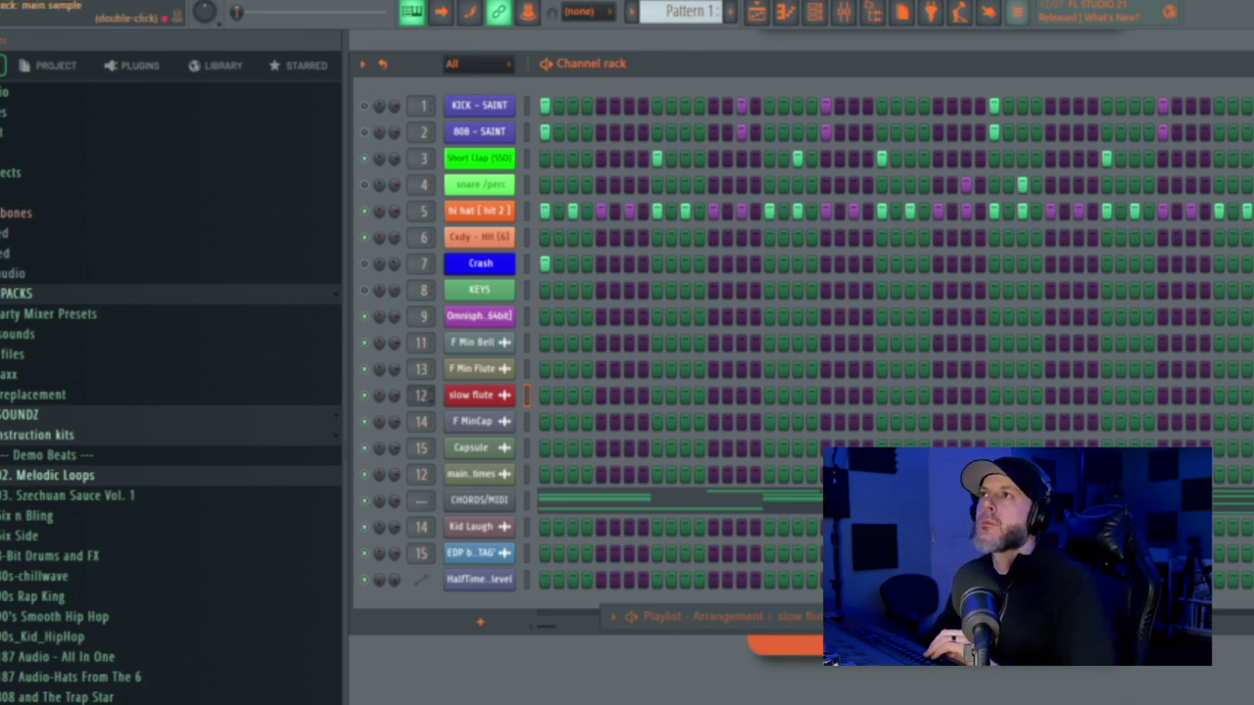
key(ctrl+l)
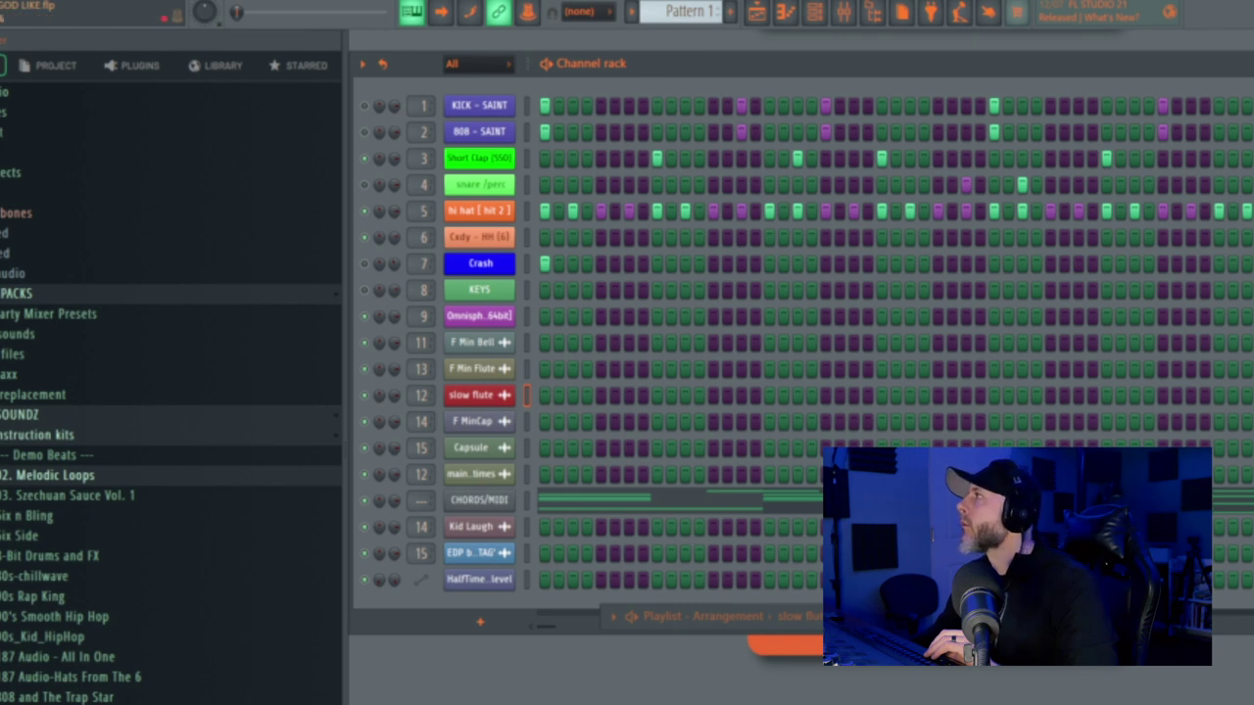
Step: Unmute Track 9 with the Pattern 1 clips and play the arrangement
key(space)
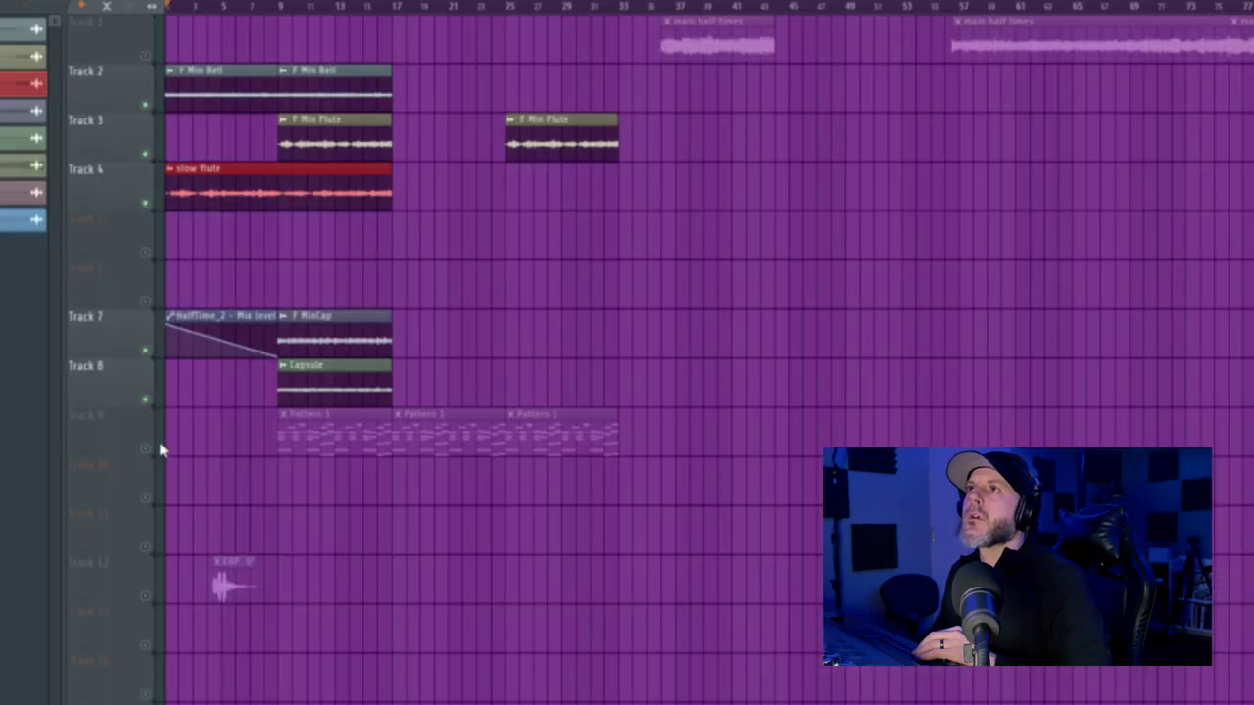
click(147, 448)
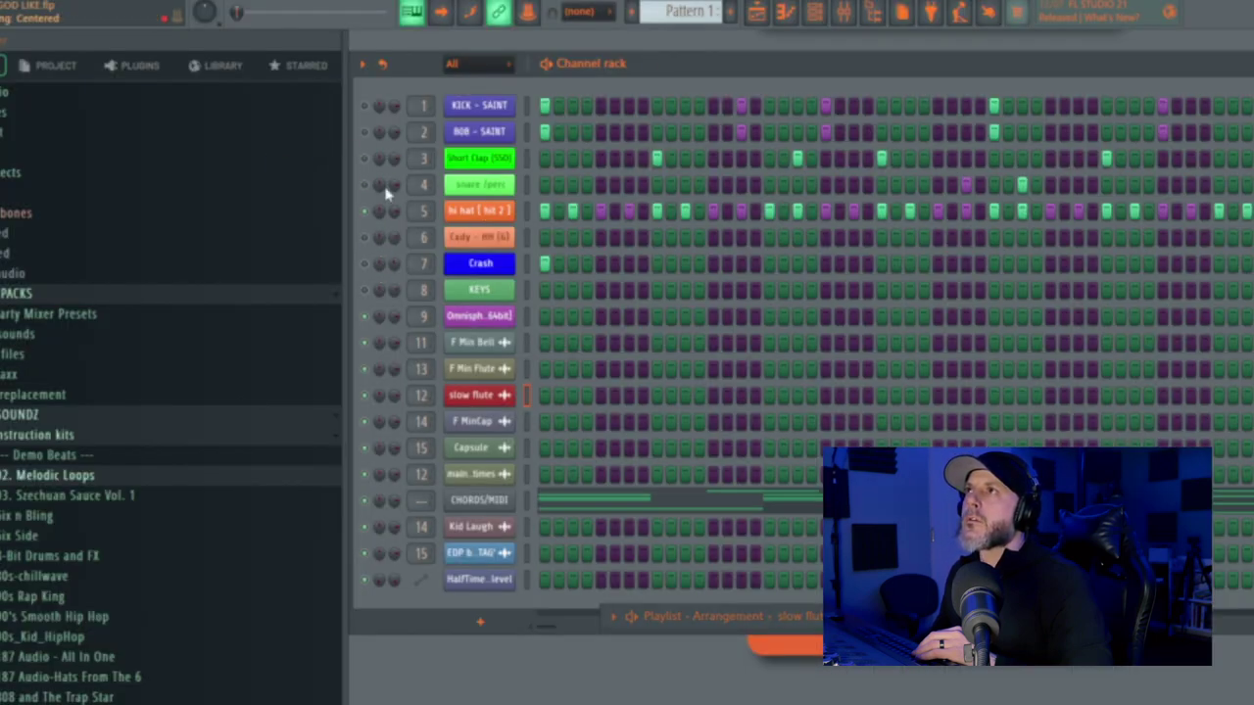
key(space)
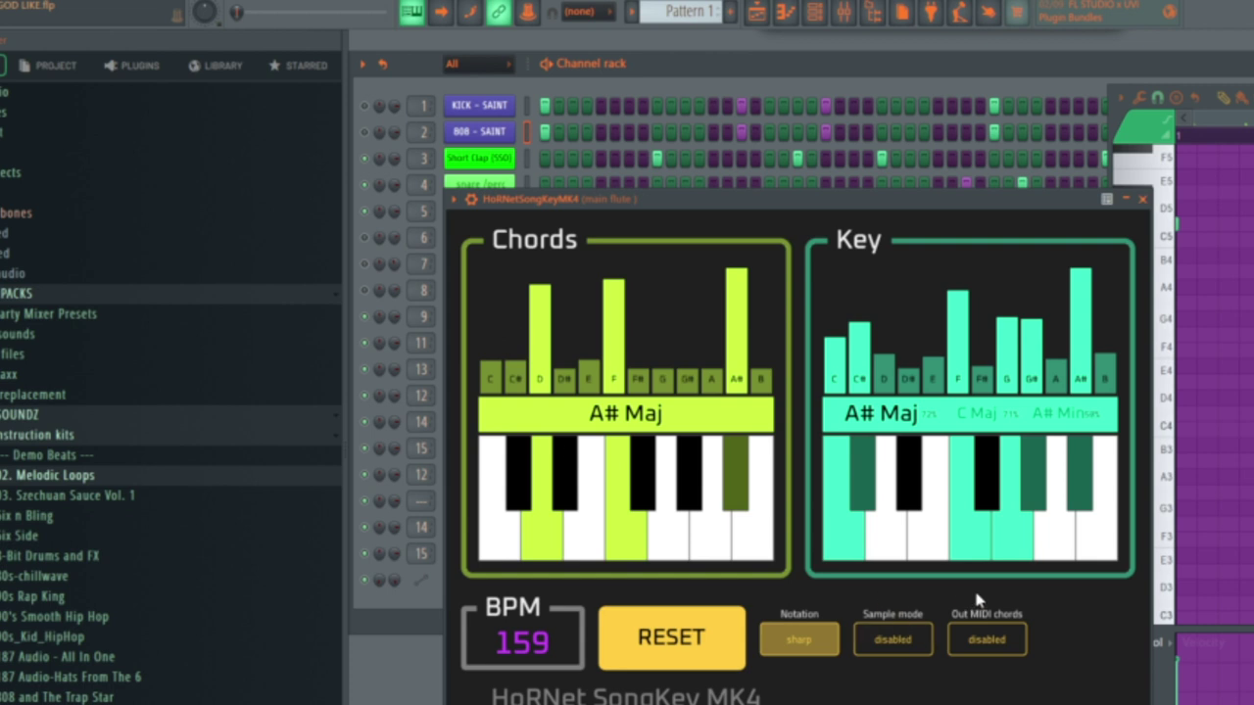
Step: Open the HoRNetSongKeyMK4 analyser on the main sample half mixer track and close the one on main flute
click(852, 14)
drag(806, 213, 680, 187)
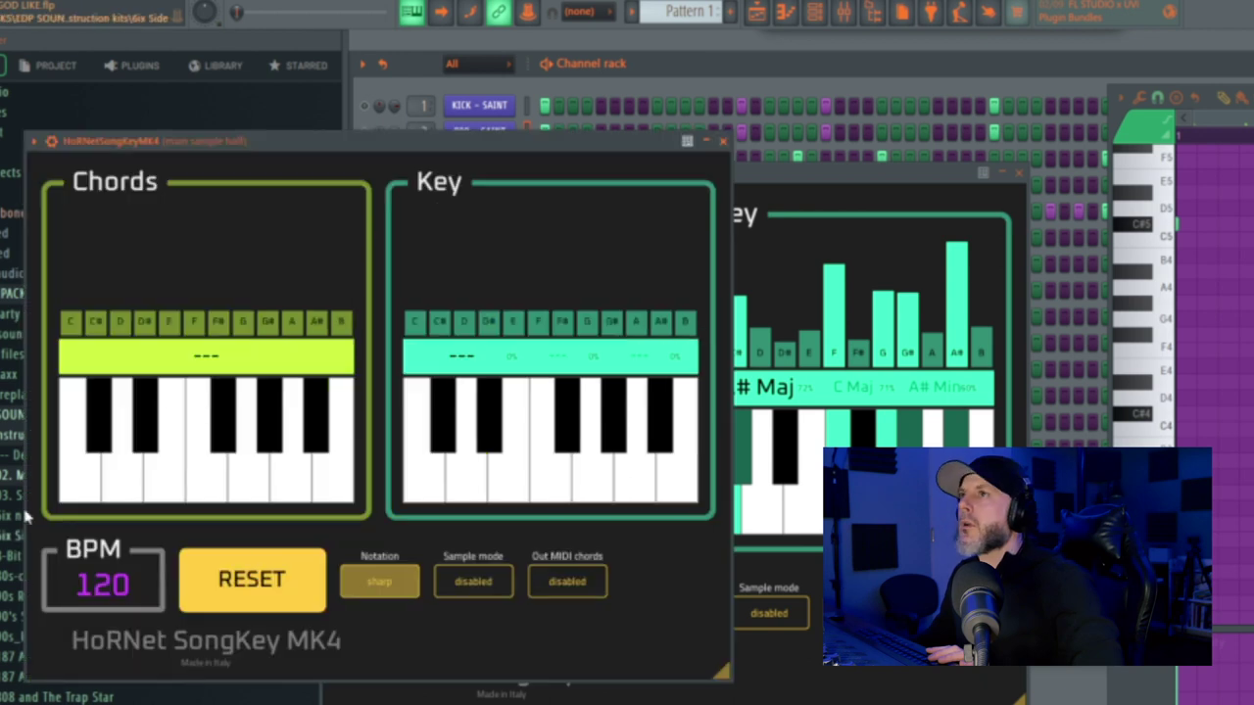
click(1019, 174)
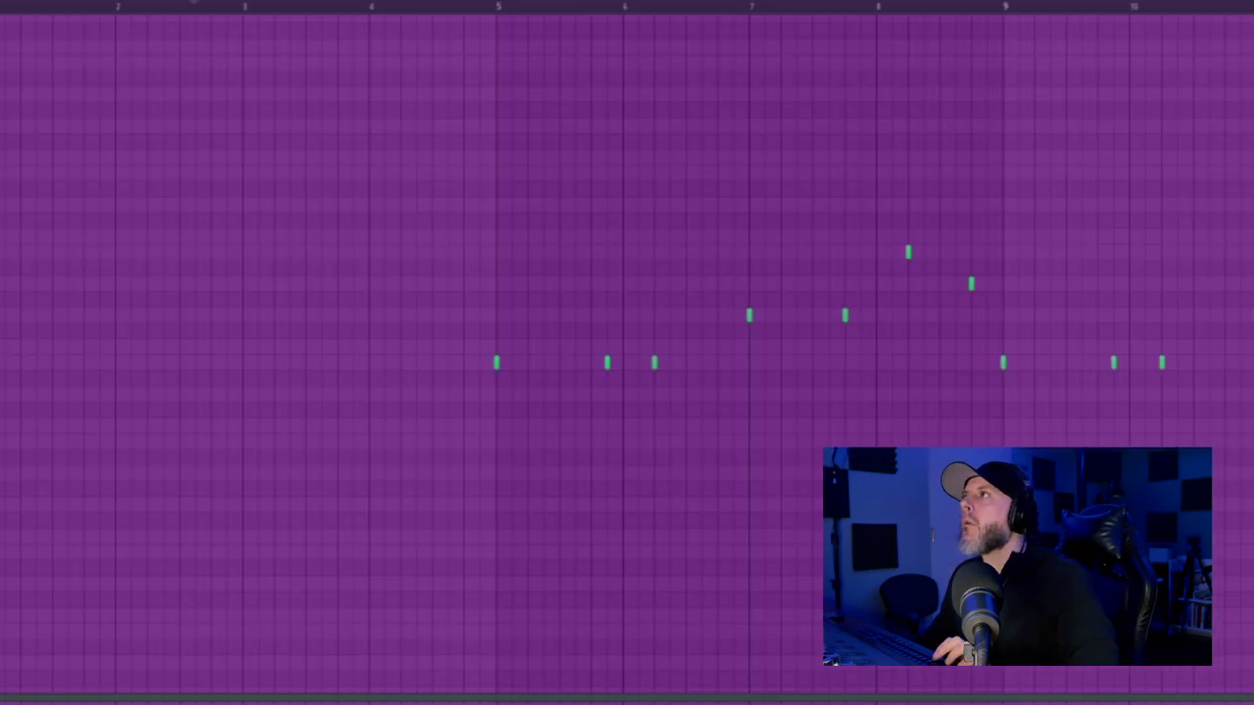
Step: Move all the 808 notes four bars earlier so the pattern starts at bar 1, and play it back
drag(1249, 15, 487, 470)
drag(496, 366, 19, 363)
key(space)
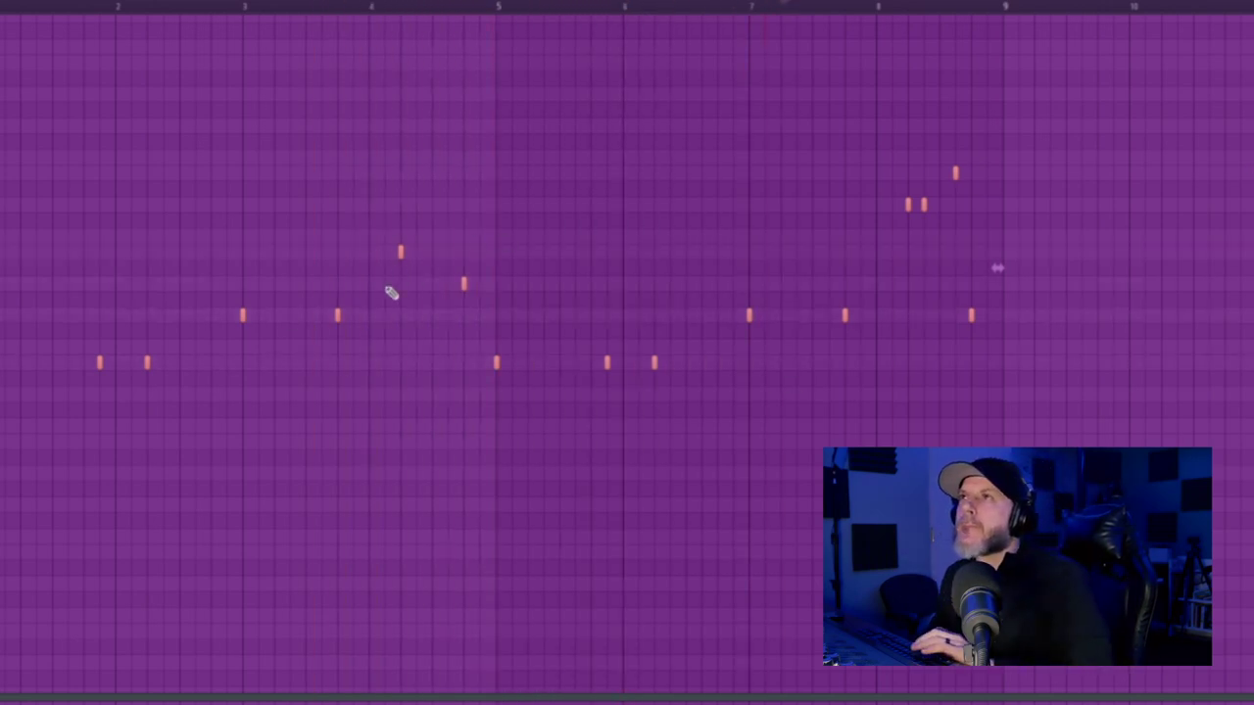
Step: Re-enter the 808 note just after bar 4 and raise the last note before bar 5 to the same pitch
click(272, 25)
right_click(401, 252)
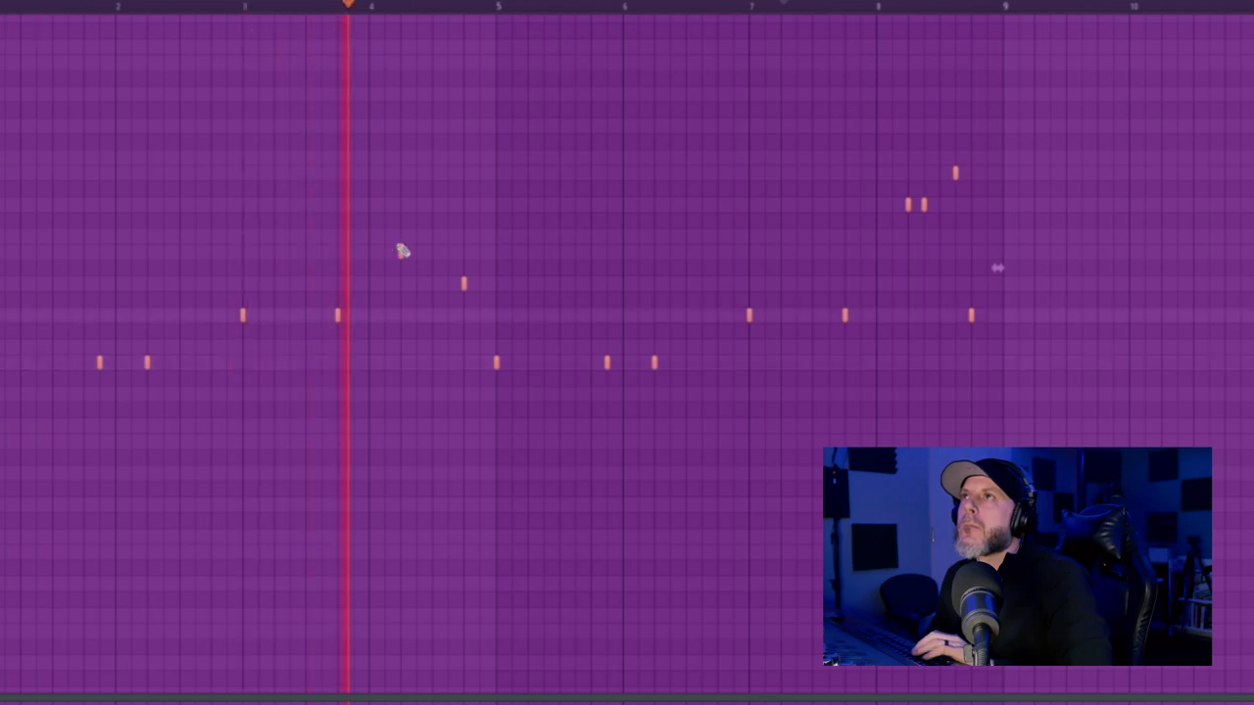
click(401, 252)
drag(466, 286, 461, 252)
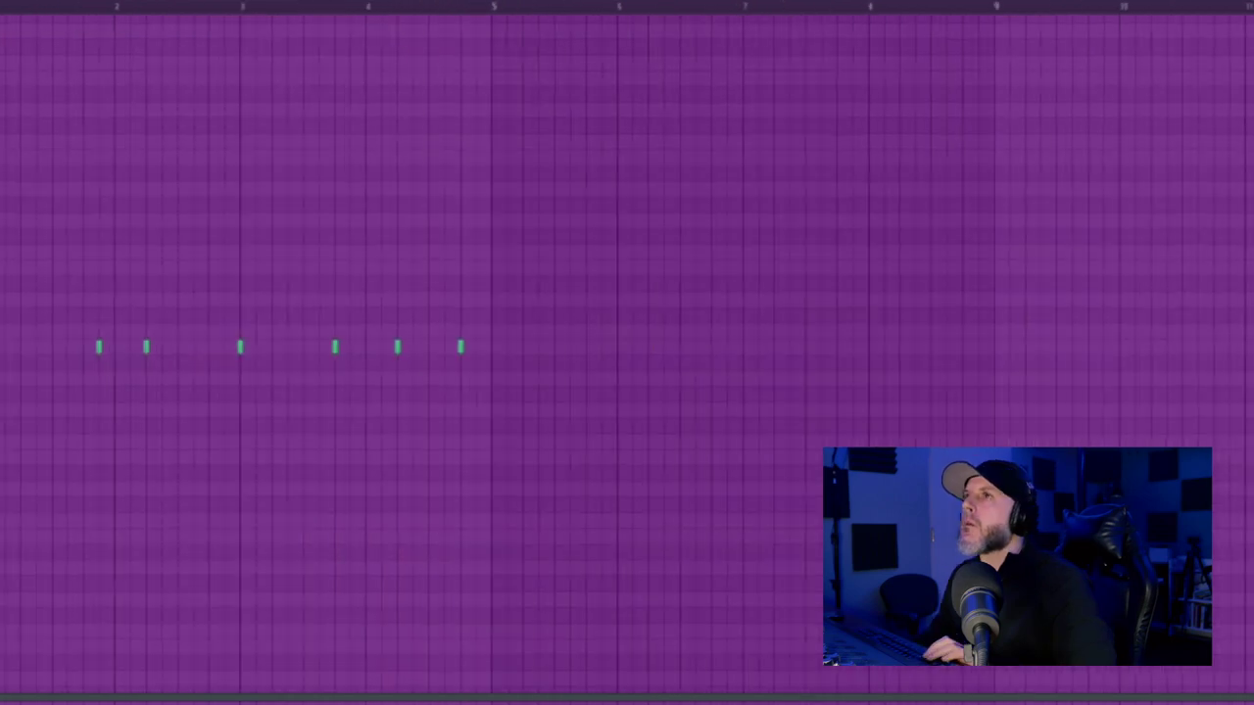
Step: Audition the KICK - SAINT notes in the first four bars and move the last one slightly later, towards bar 5
drag(1248, 3, 686, 43)
scroll(771, 214, up, 3)
scroll(771, 213, down, 3)
key(space)
key(space)
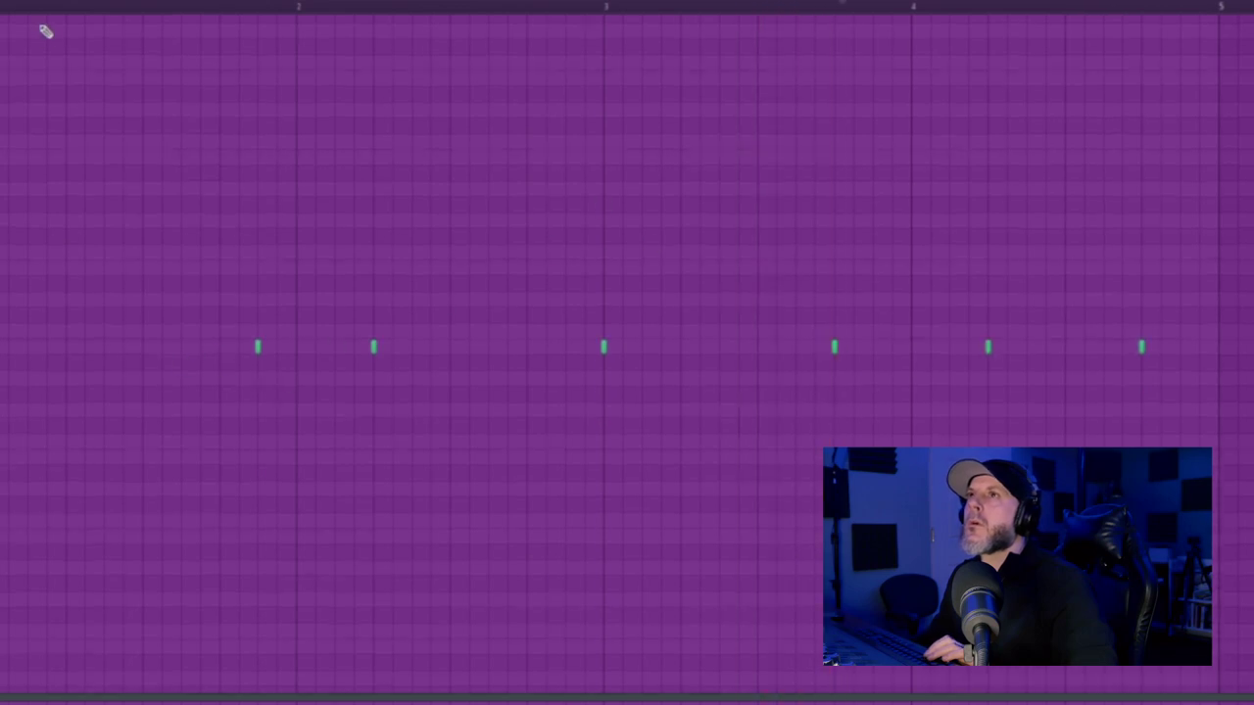
key(space)
key(space)
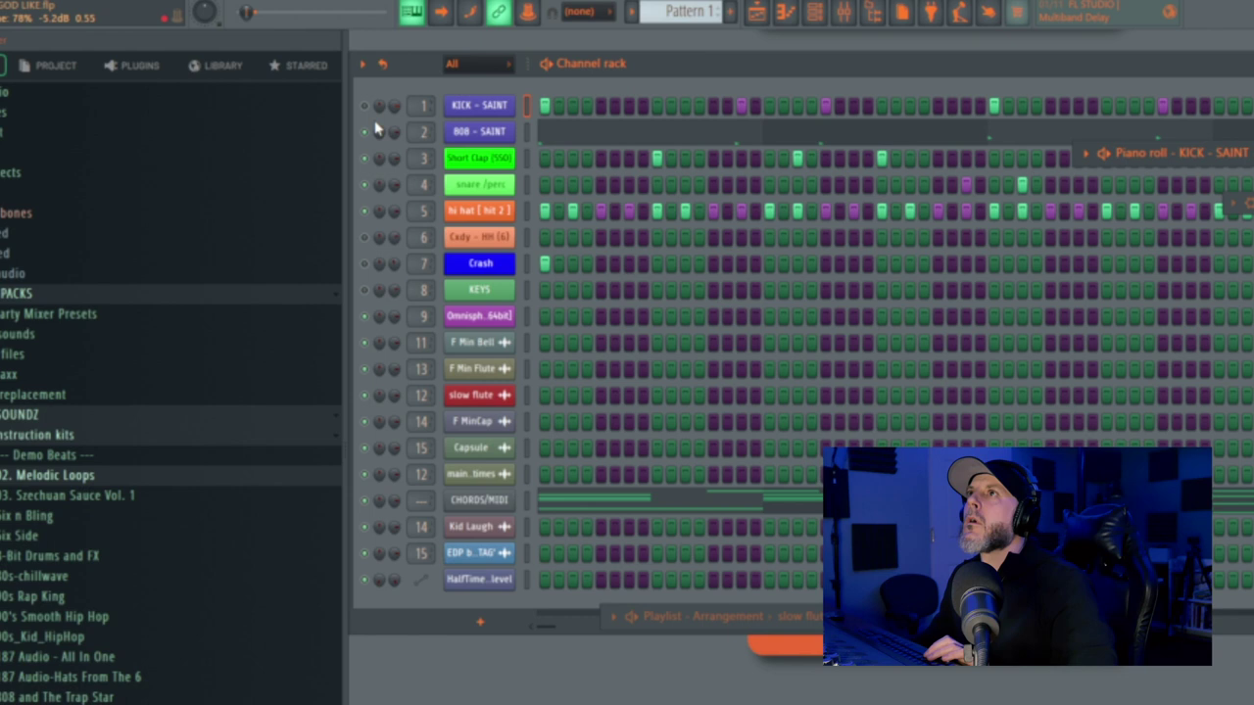
key(space)
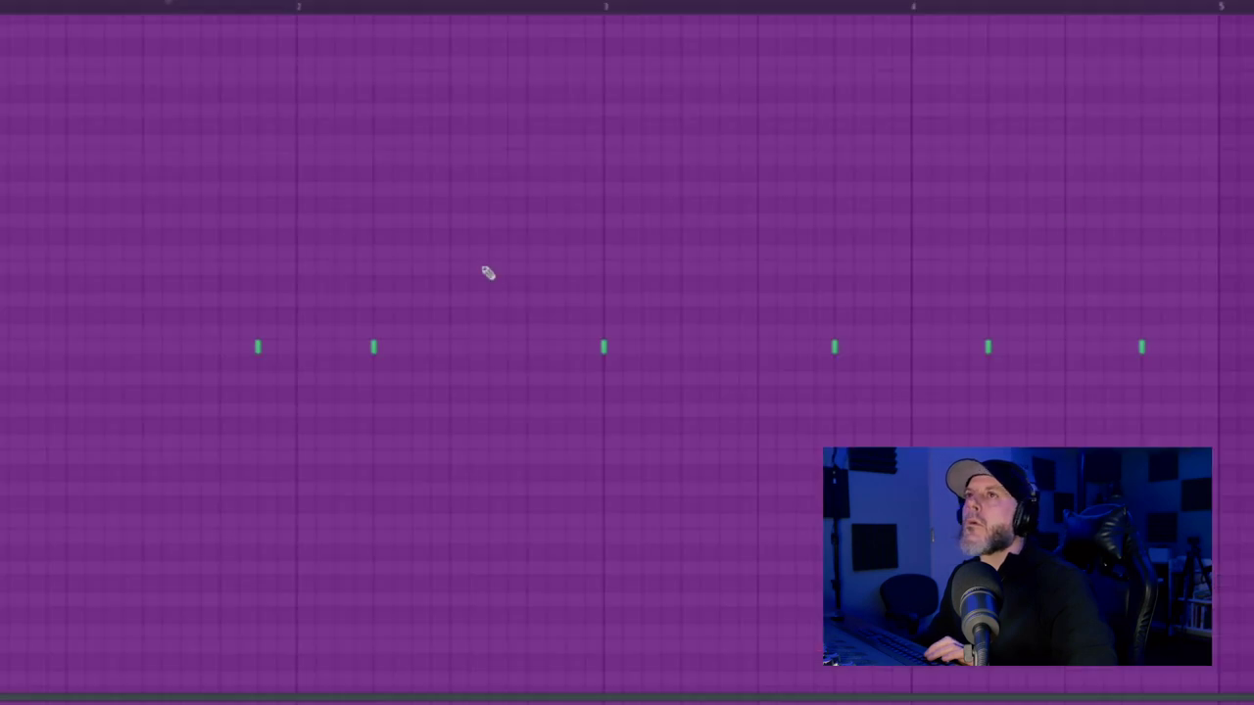
key(space)
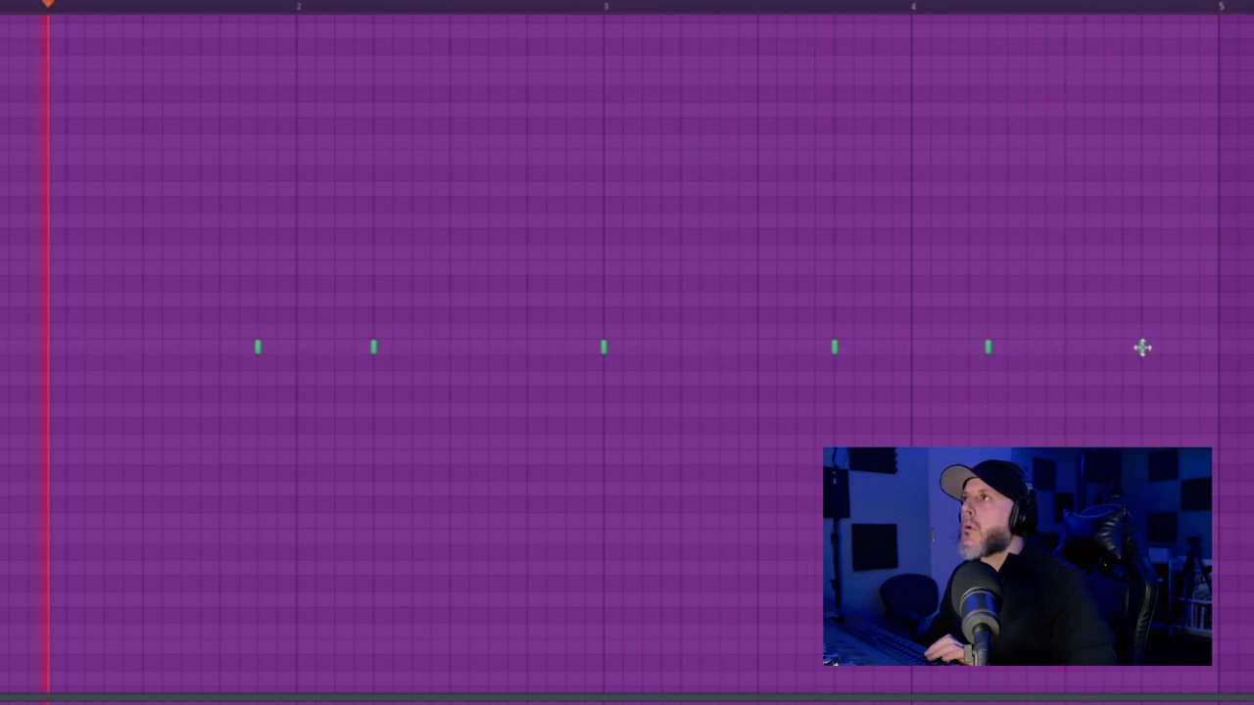
drag(1144, 346, 1198, 347)
scroll(1179, 31, down, 3)
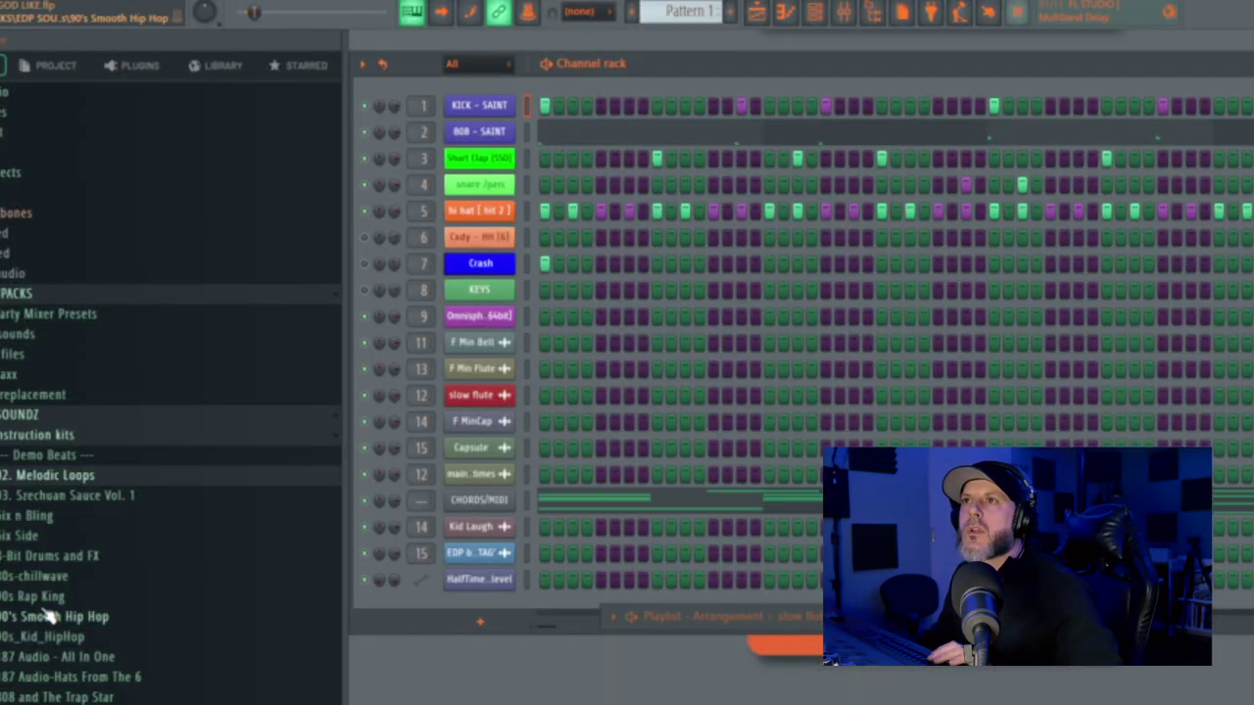
Step: Look through the sample browser and collapse the construction kits folder
scroll(56, 621, down, 4)
scroll(56, 621, up, 5)
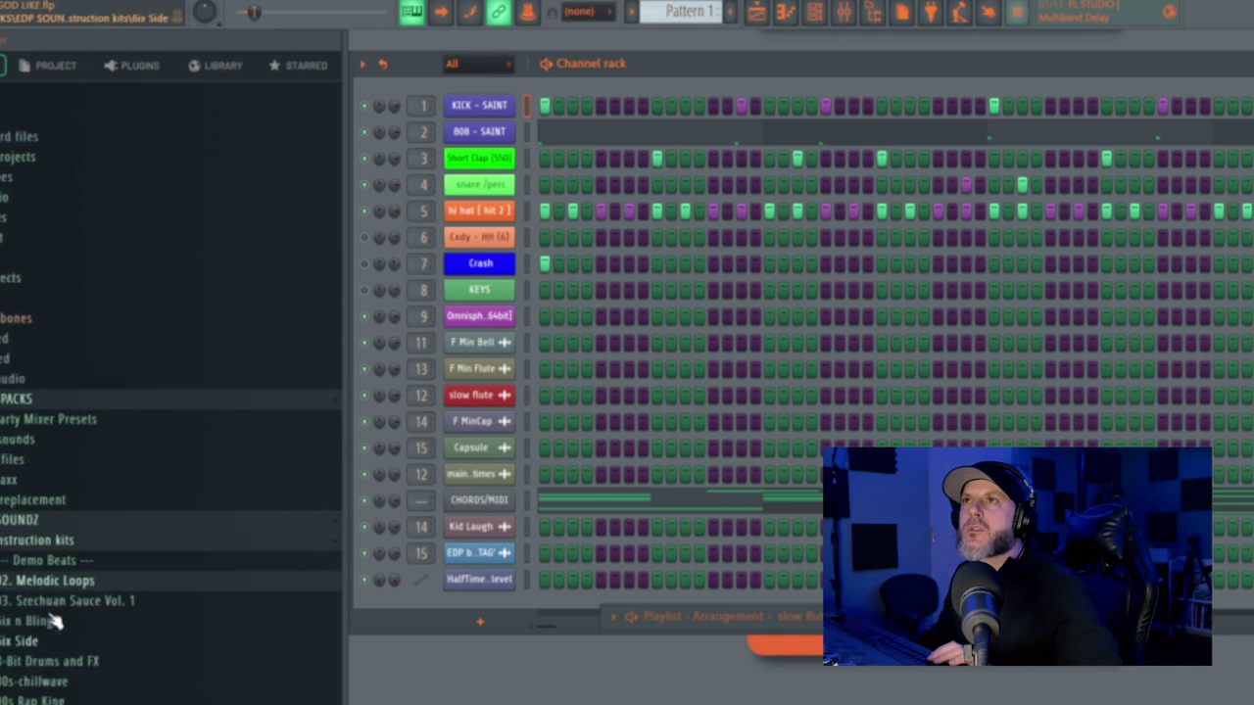
click(37, 545)
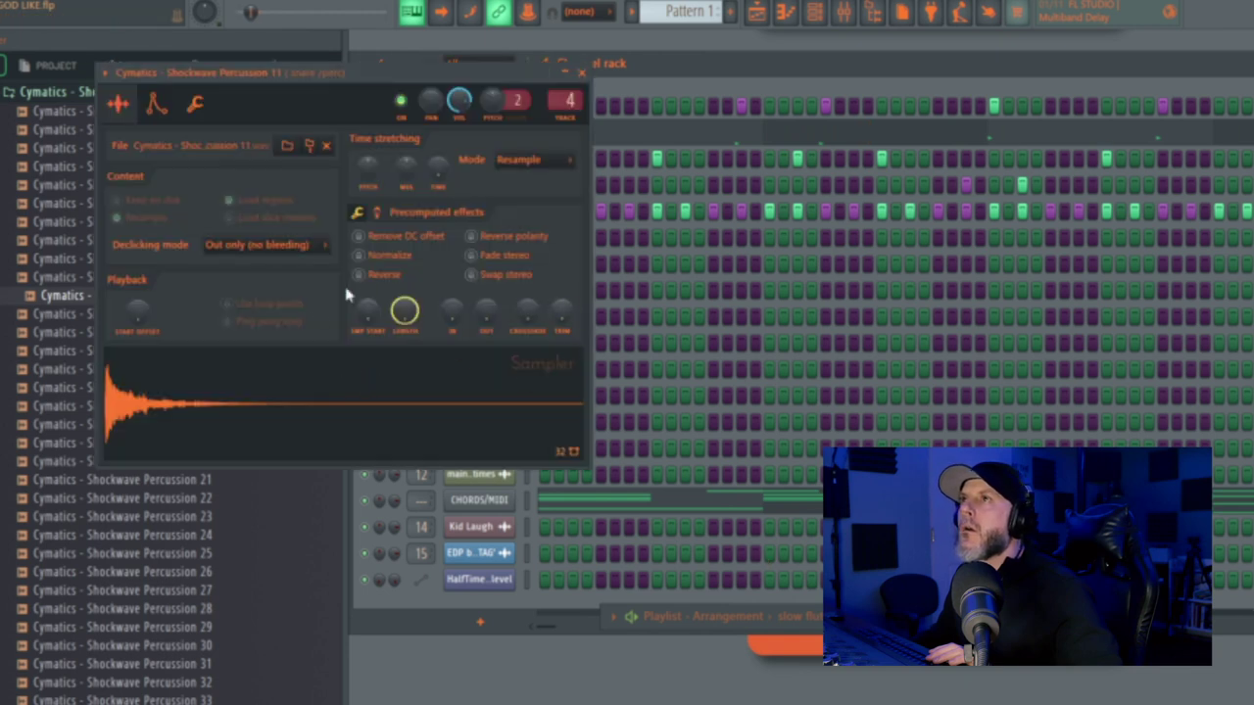
Step: Raise the Boost in the precomputed effects of the Cymatics - Shockwave Percussion 11 sampler and close its window
click(377, 215)
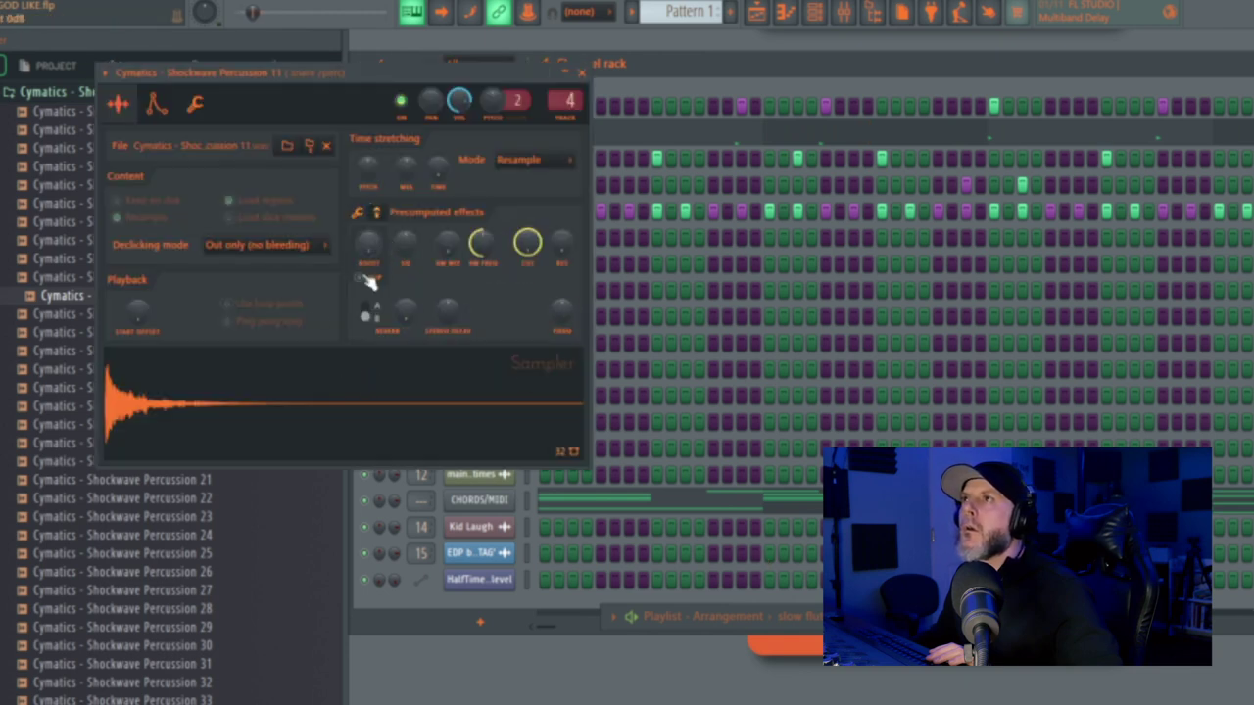
drag(372, 262, 372, 244)
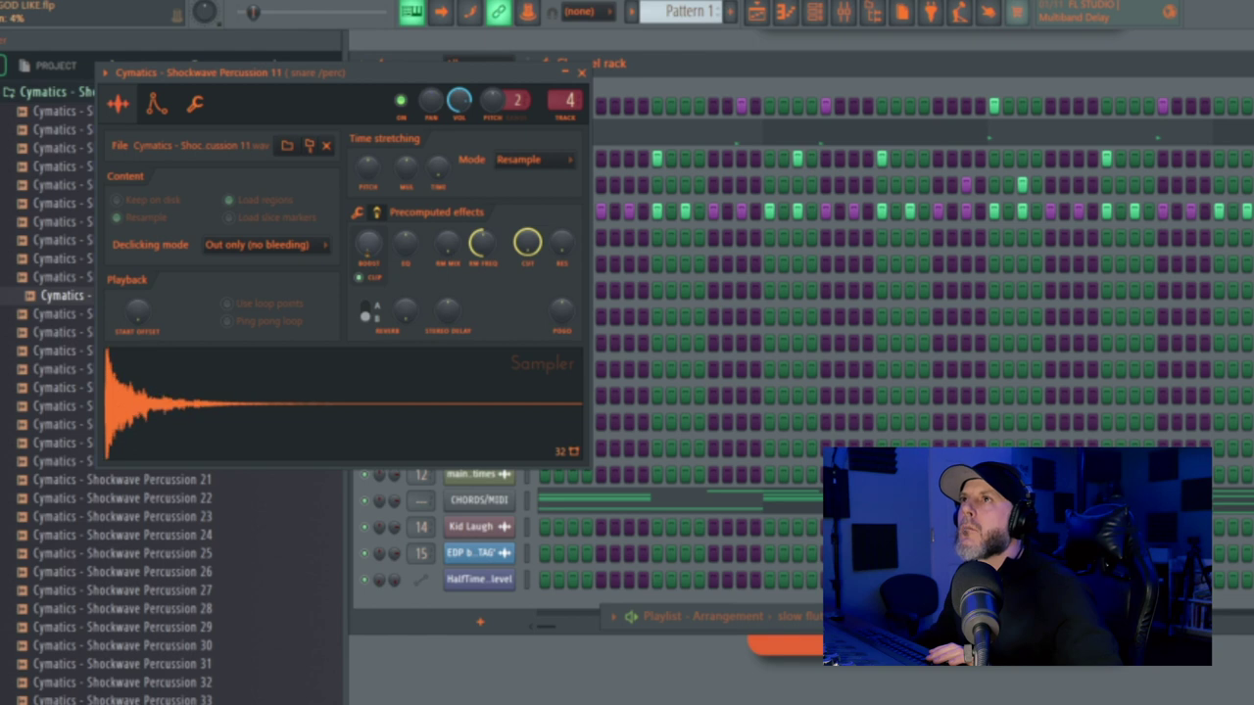
click(582, 73)
key(space)
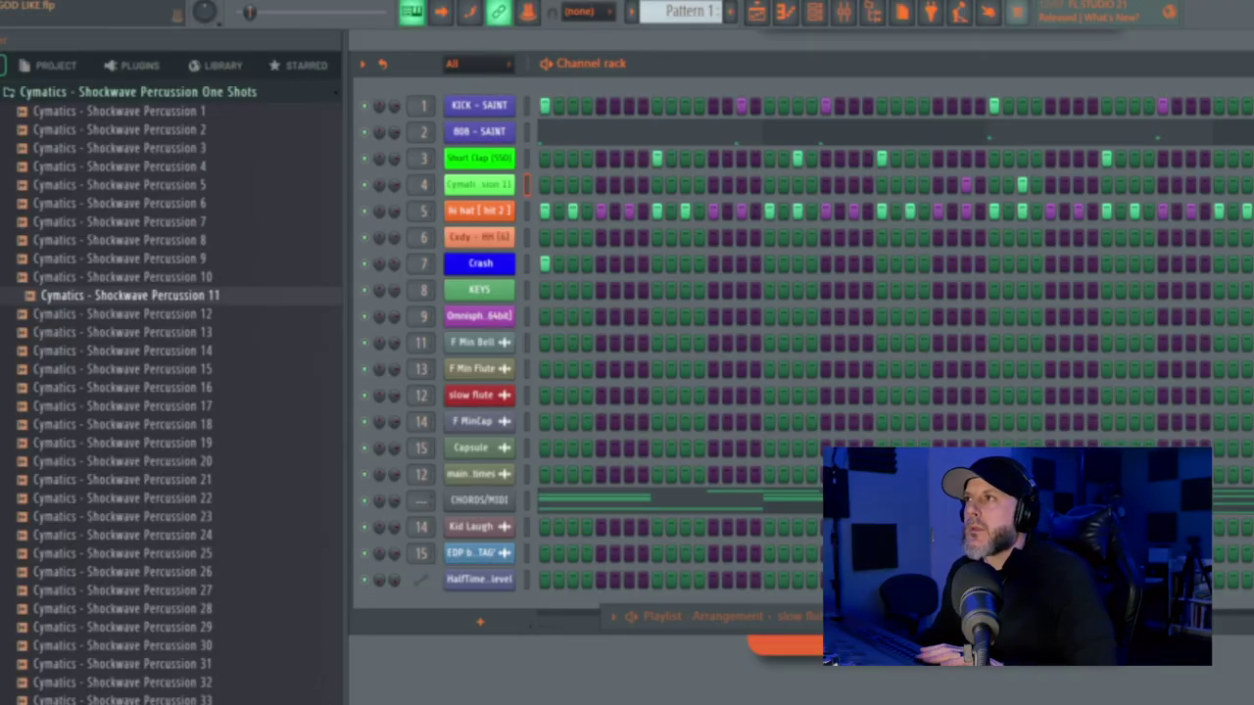
Step: Collapse the Cymatics - Shockwave Percussion One Shots folder and its parent CYMATICS folder in the sample browser
scroll(48, 372, up, 6)
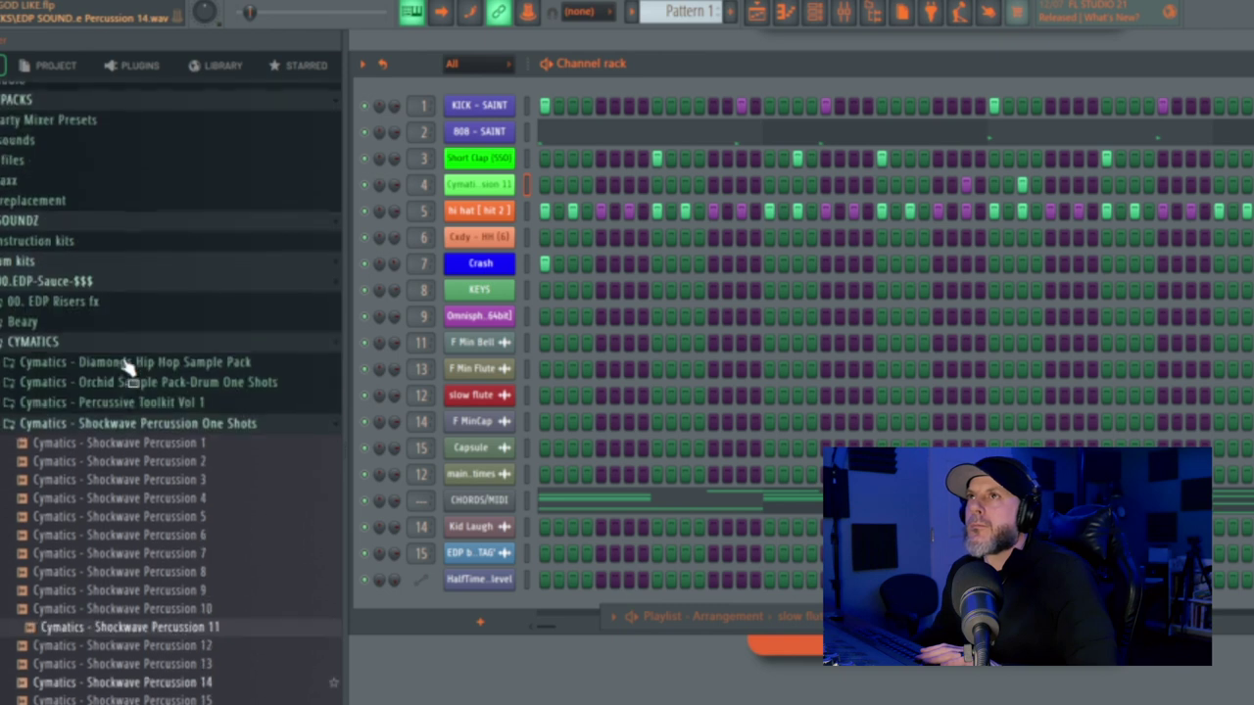
click(12, 423)
click(12, 345)
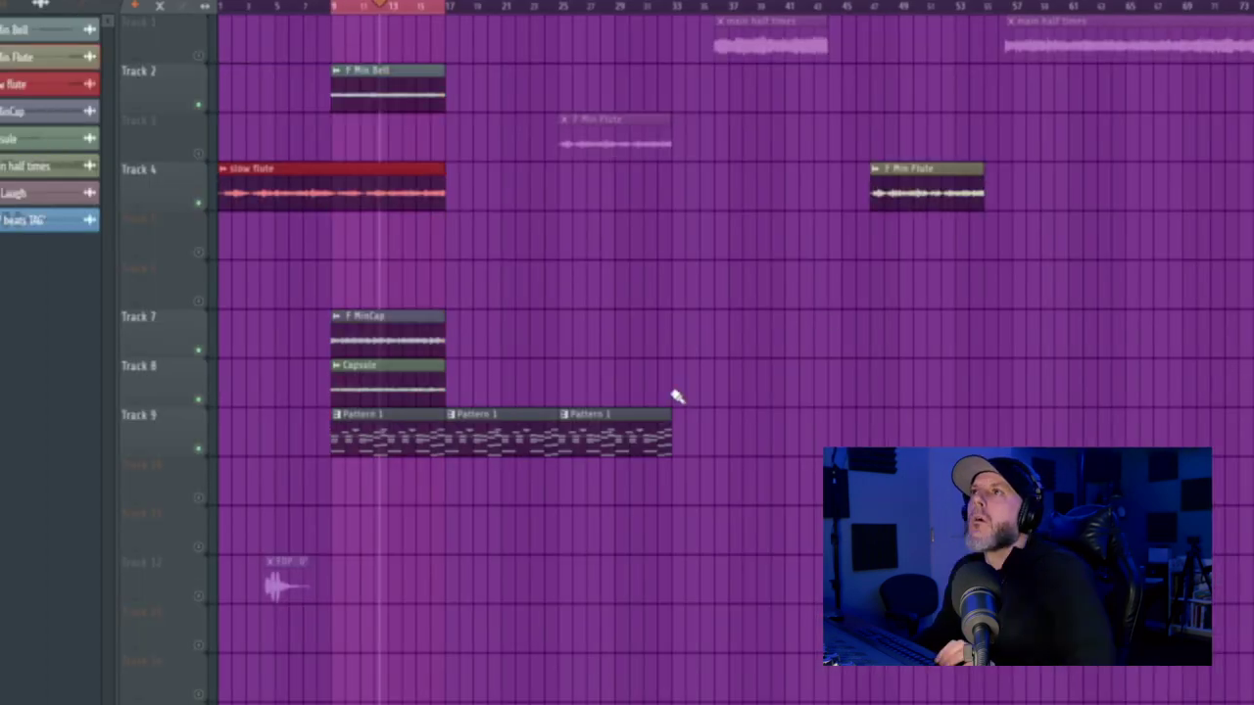
Step: Delete the Pattern 1 clips from Track 9 and list the patterns in the playlist's clip picker
right_click(526, 442)
click(3, 4)
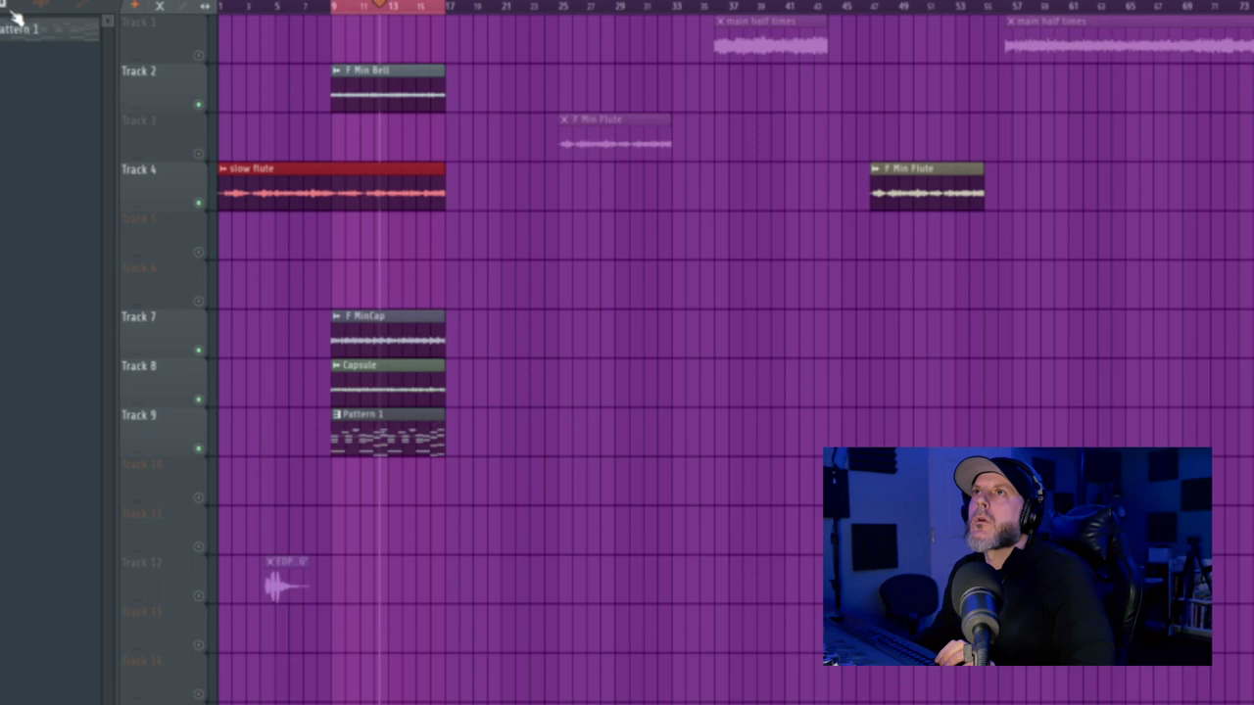
right_click(384, 428)
Step: Split Pattern 1 by channel into separate patterns for each instrument
right_click(61, 43)
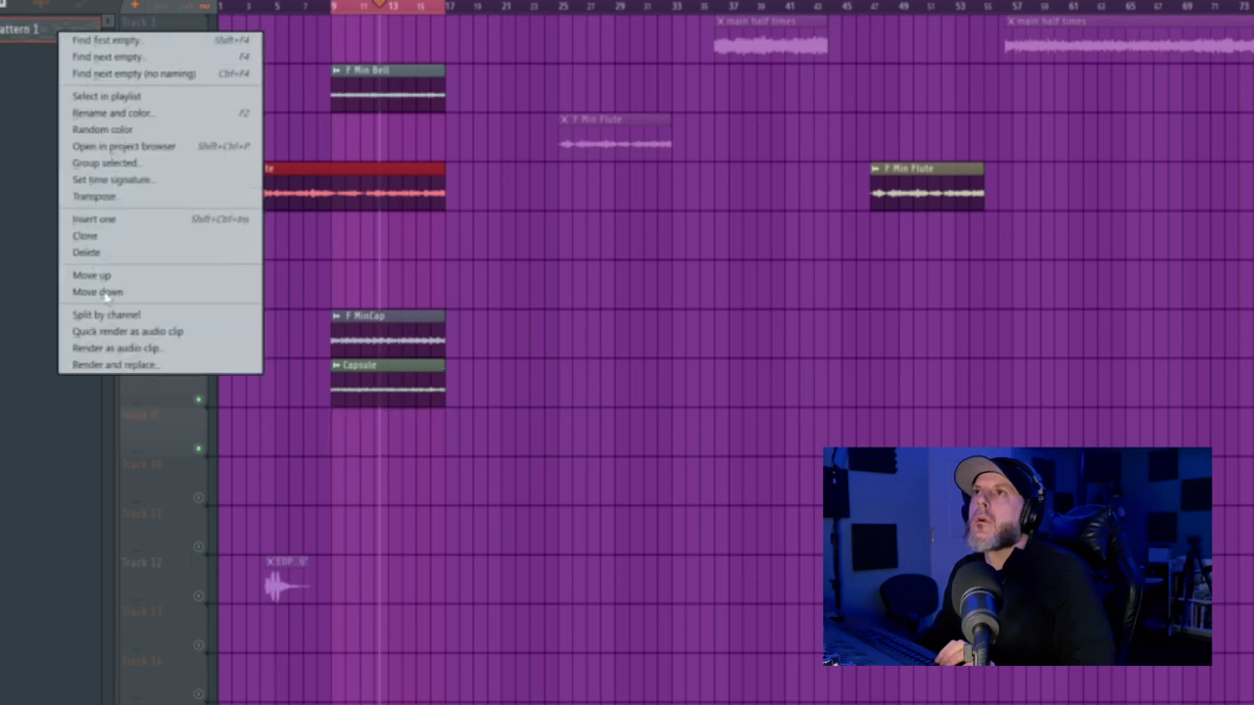
click(108, 313)
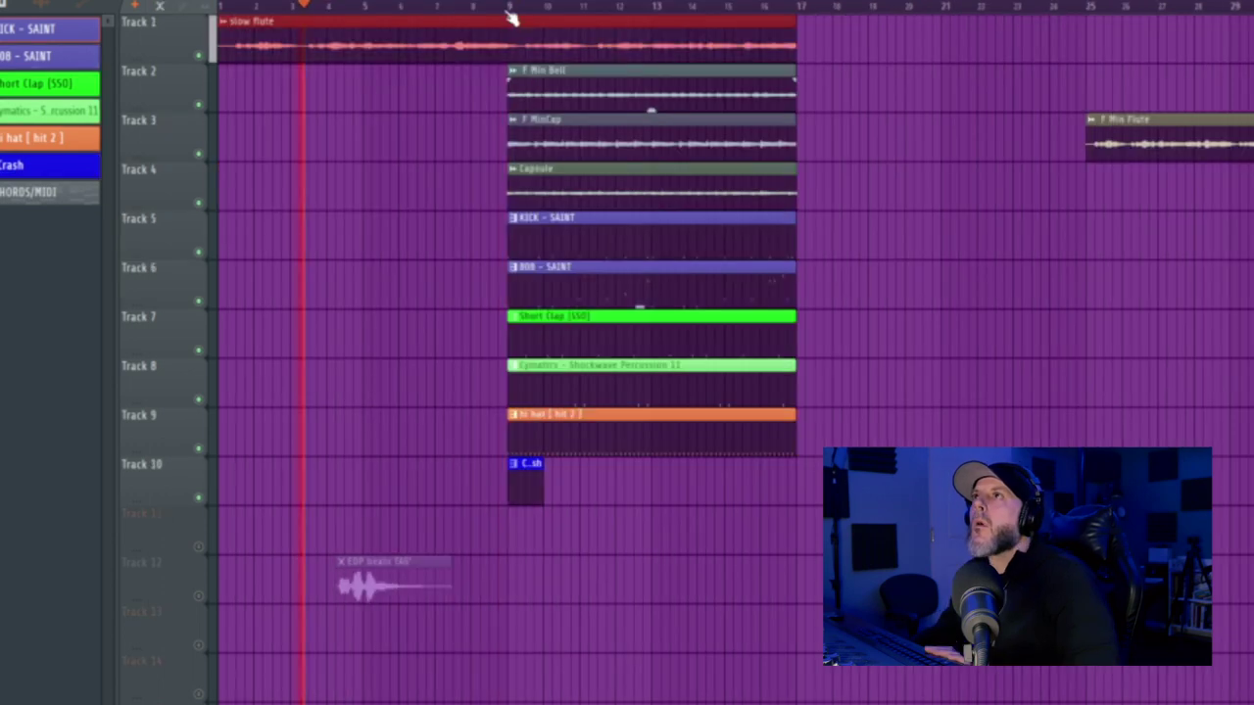
key(space)
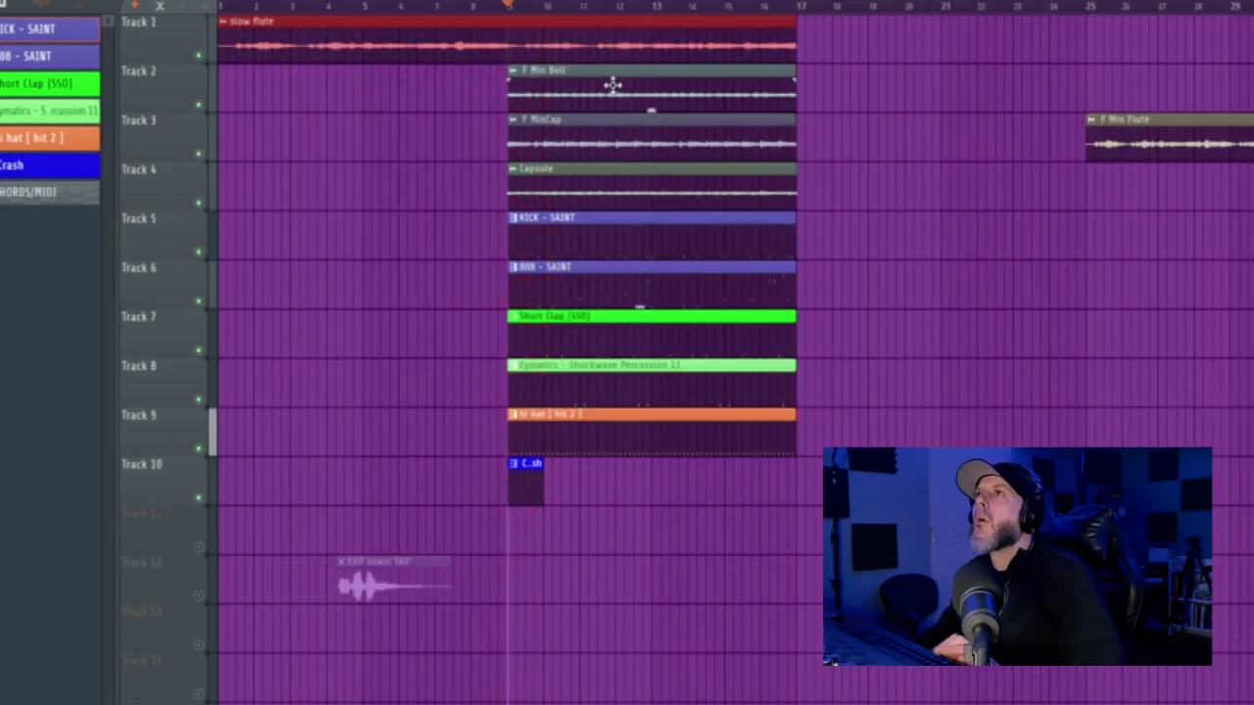
Step: Copy the F Min Bell clip to bar 1 of Track 2 and play the intro from the start
drag(618, 84, 169, 88)
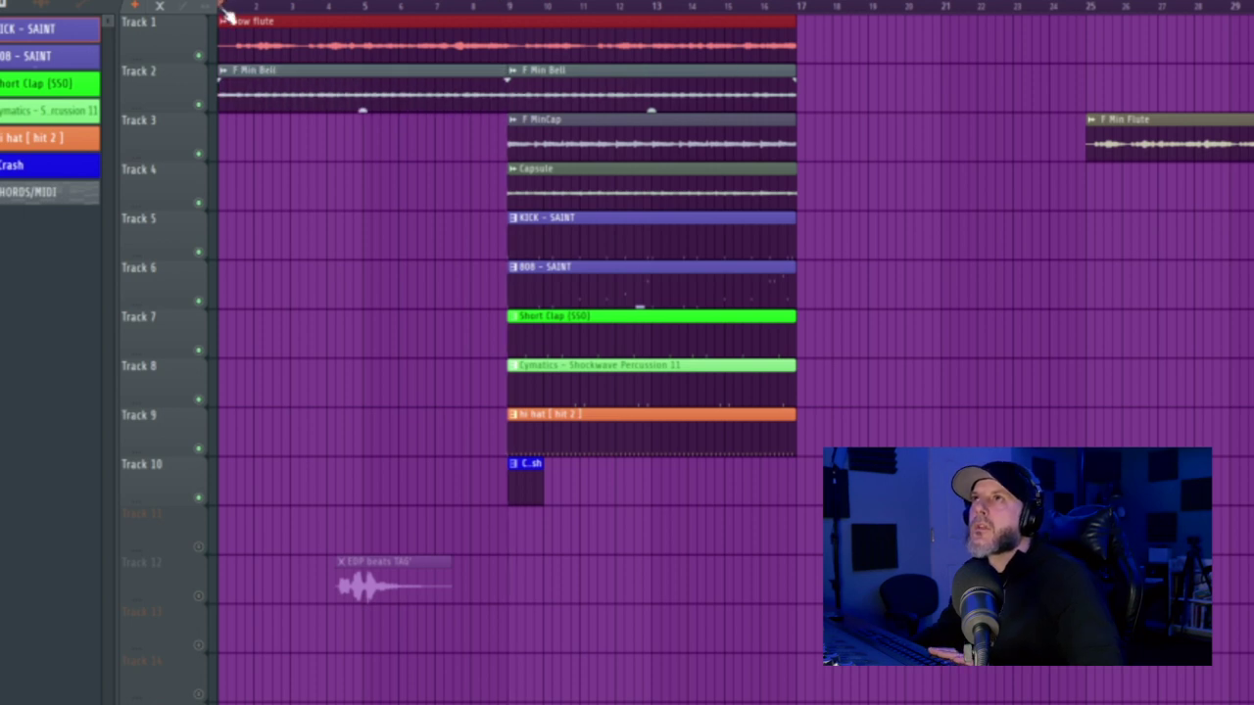
key(space)
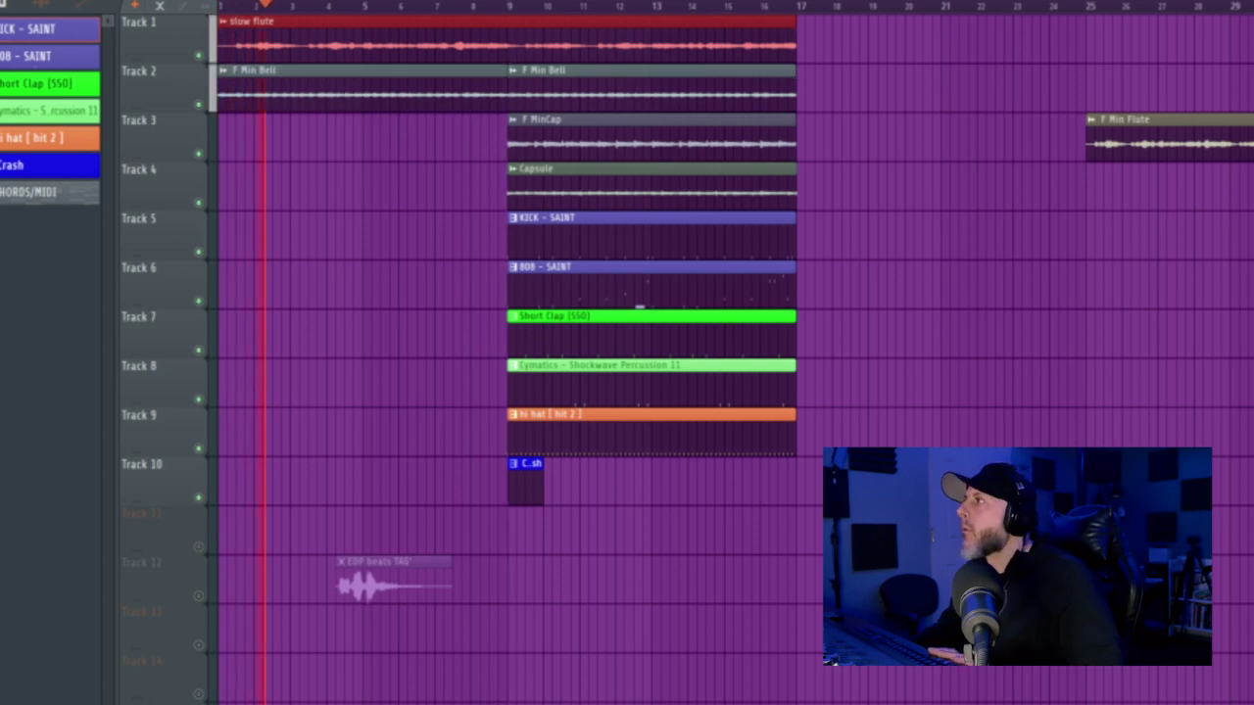
key(space)
key(space)
key(space)
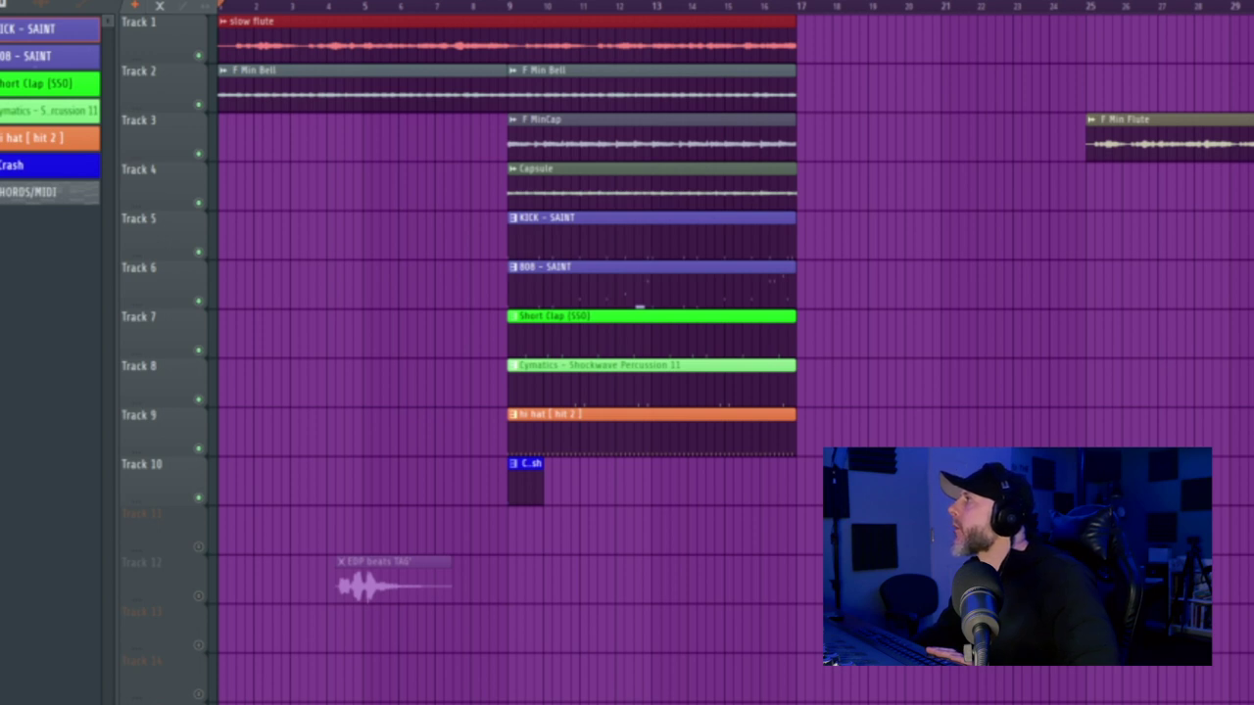
key(space)
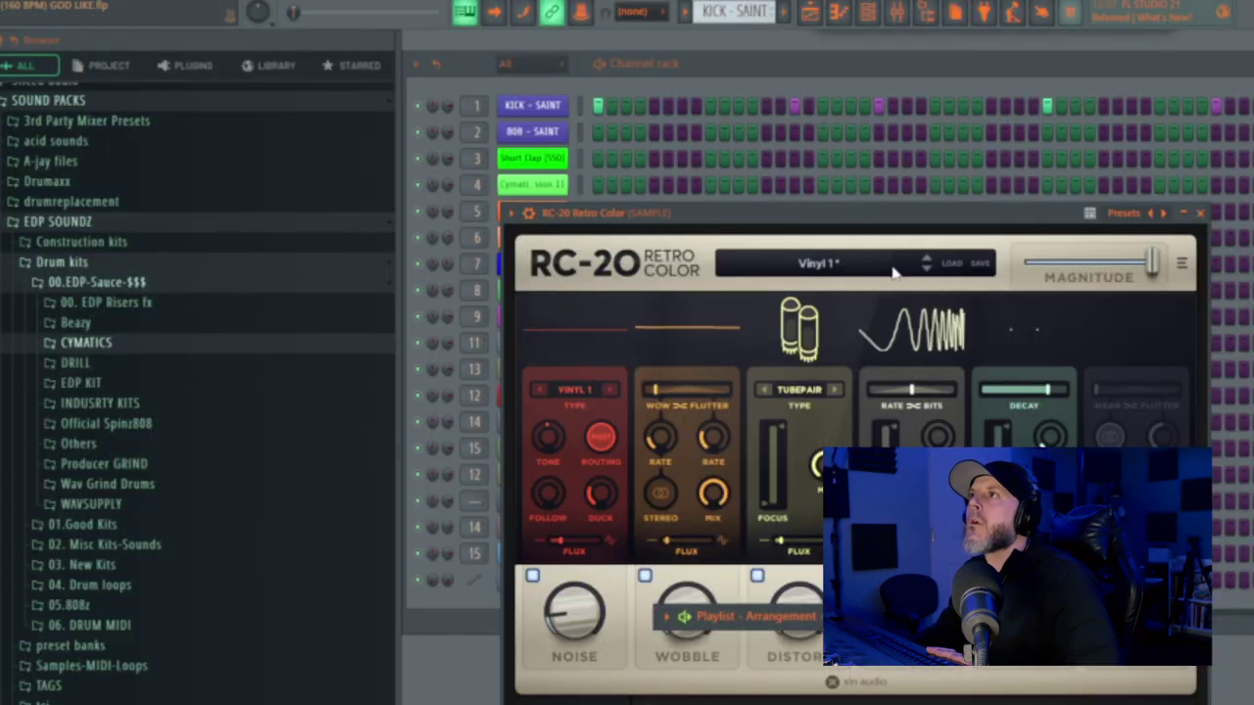
Step: Choose a preset in the RC-20 Retro Color effect on the SAMPLE mixer track
click(826, 269)
click(672, 414)
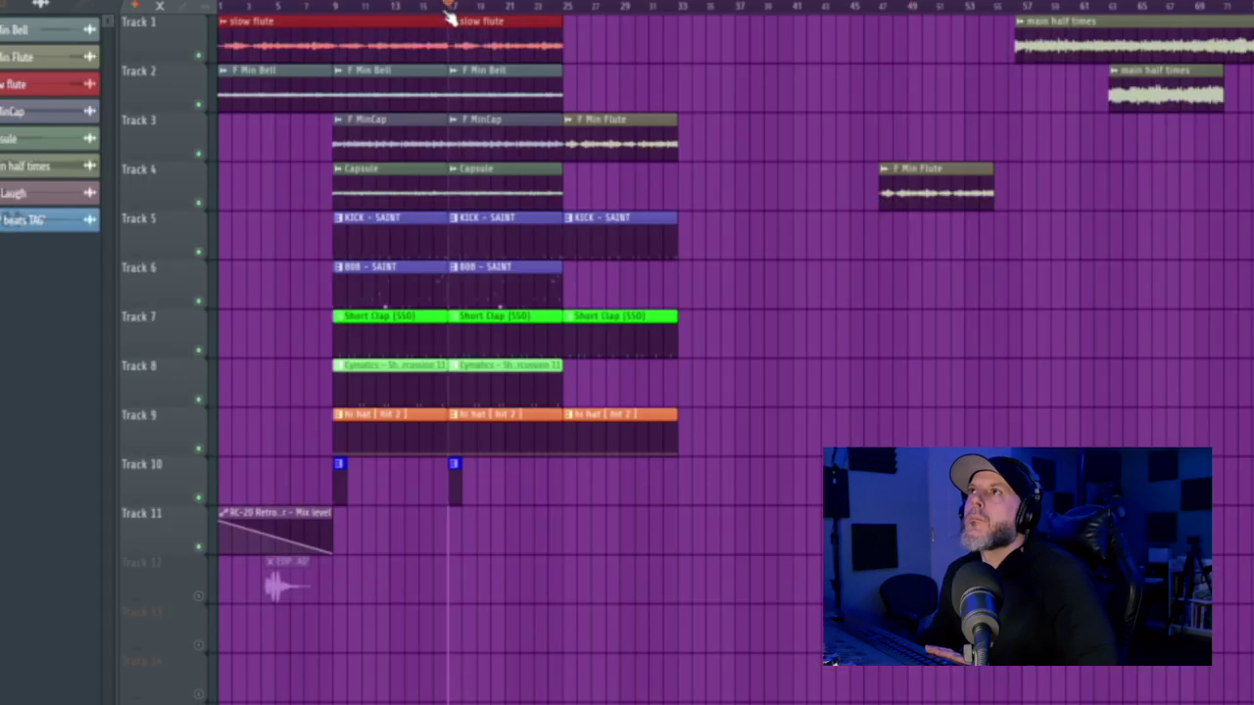
Step: Delete the stray F Min Flute clip from Track 4 and copy an F Min Bell clip to bar 25 of Track 2 during playback
key(space)
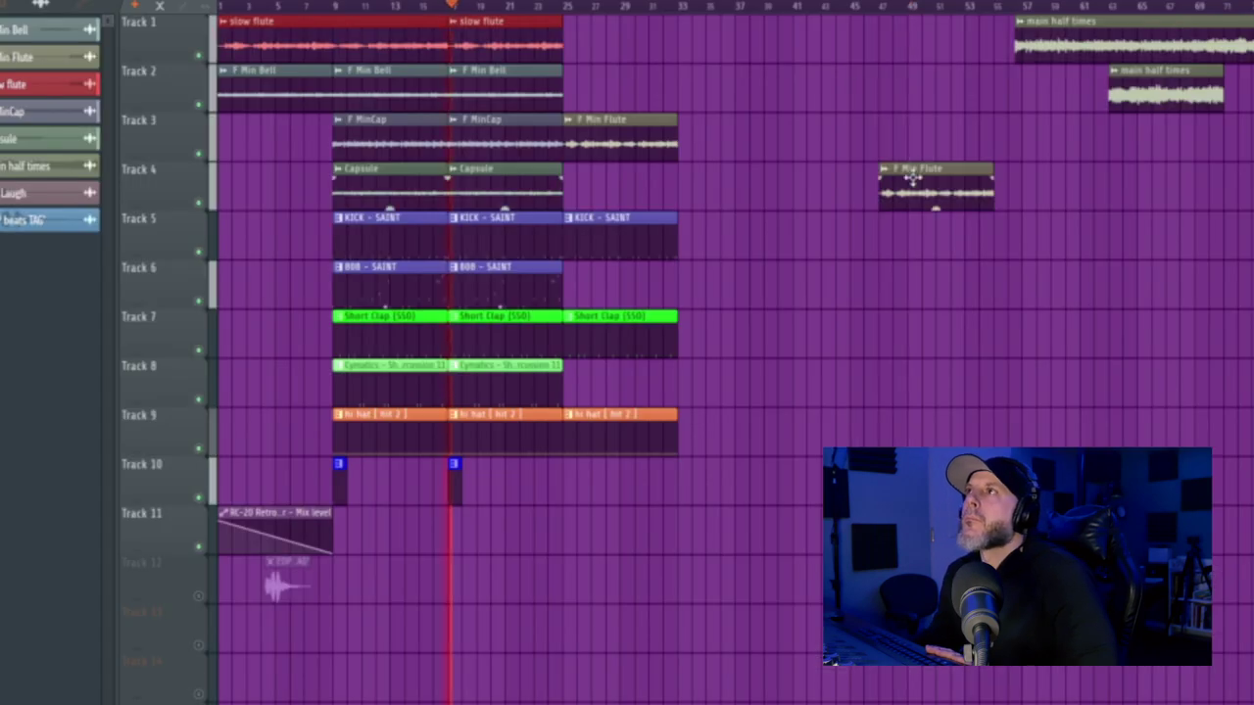
right_click(926, 168)
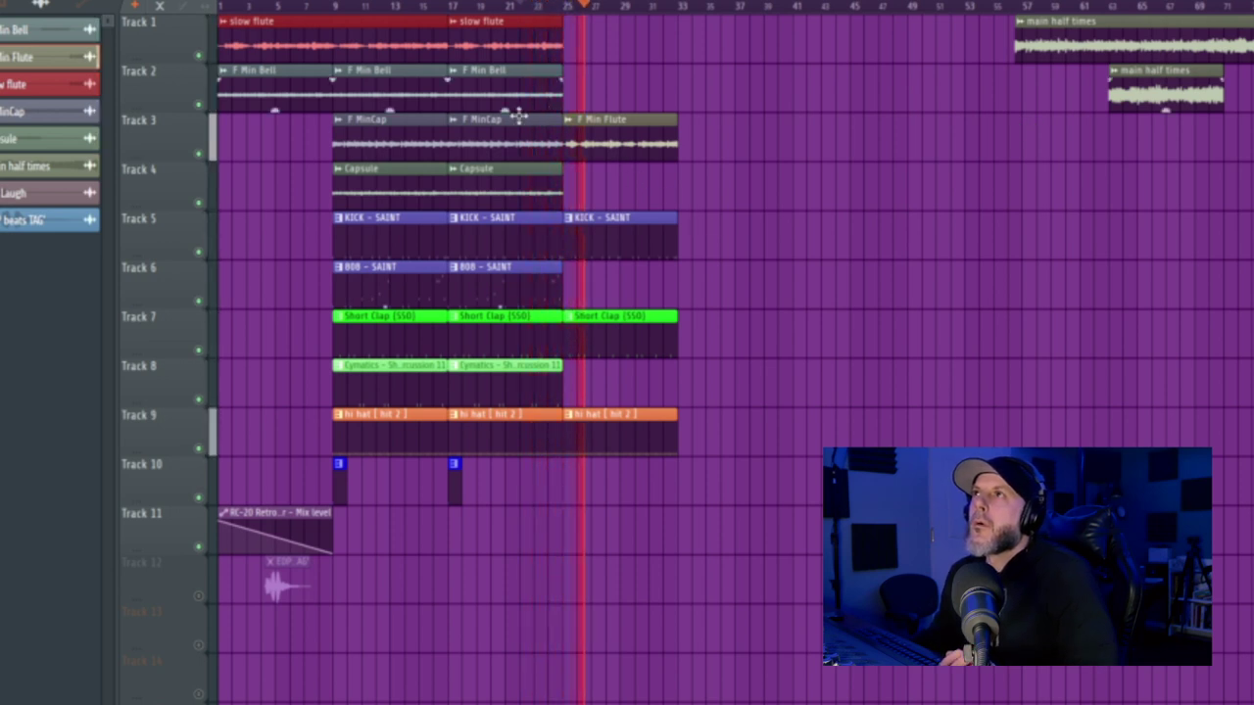
drag(490, 86, 605, 85)
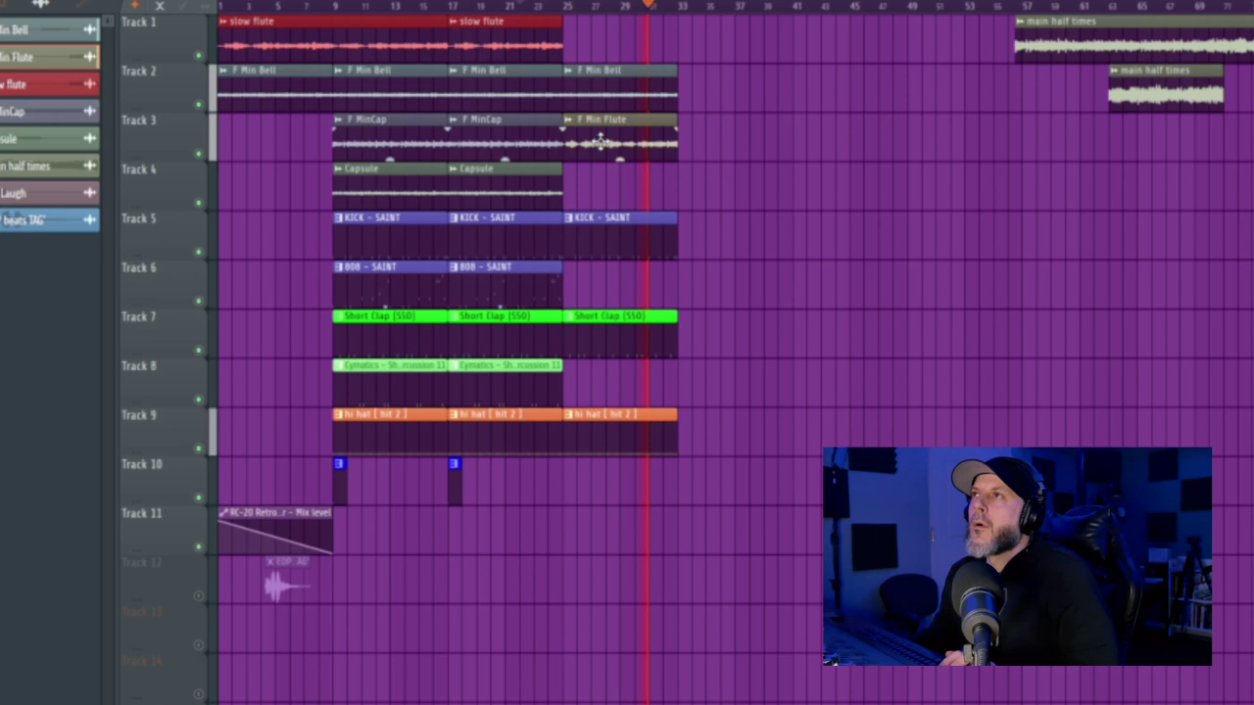
Step: Copy the bell, F Min Flute, kick and clap clips from bar 25 to bar 33 and add an 808 clip at bar 33
drag(709, 65, 576, 419)
drag(638, 101, 739, 121)
drag(493, 287, 711, 291)
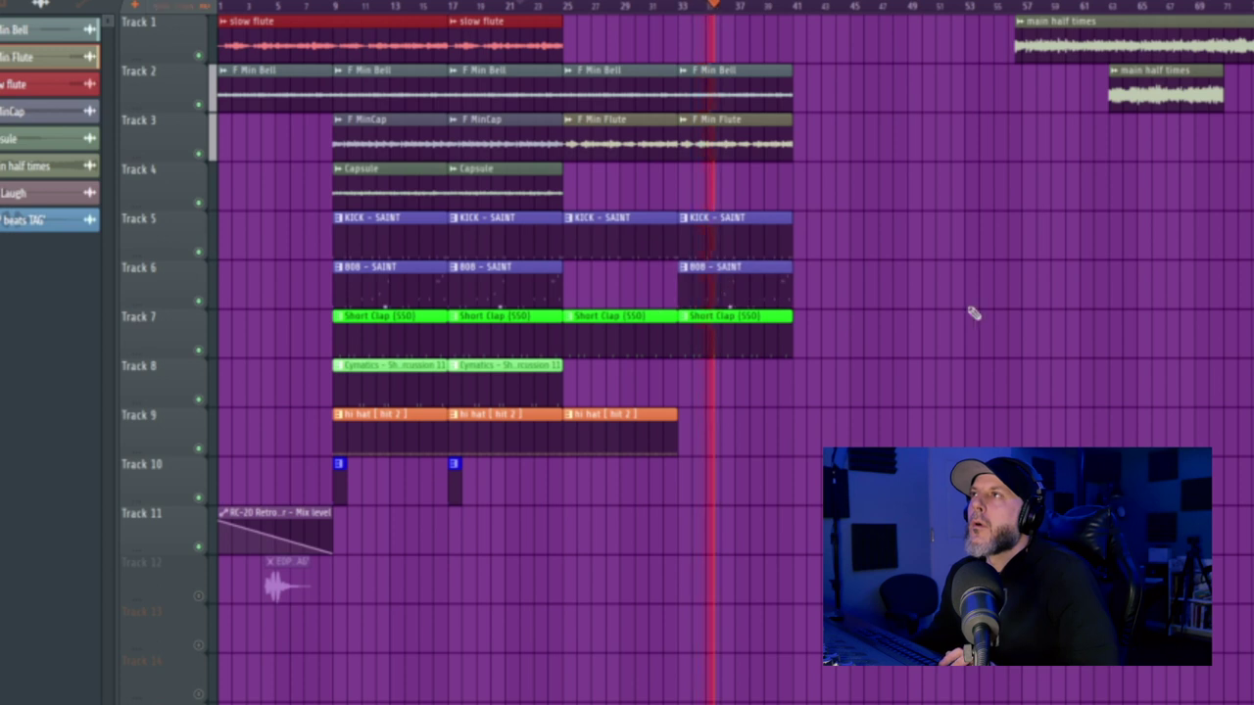
Step: Move the main half times clips on Tracks 1 and 2 further along the timeline, with the first starting around bar 88
scroll(1082, 45, down, 2)
drag(1252, 39, 811, 106)
drag(867, 44, 1179, 46)
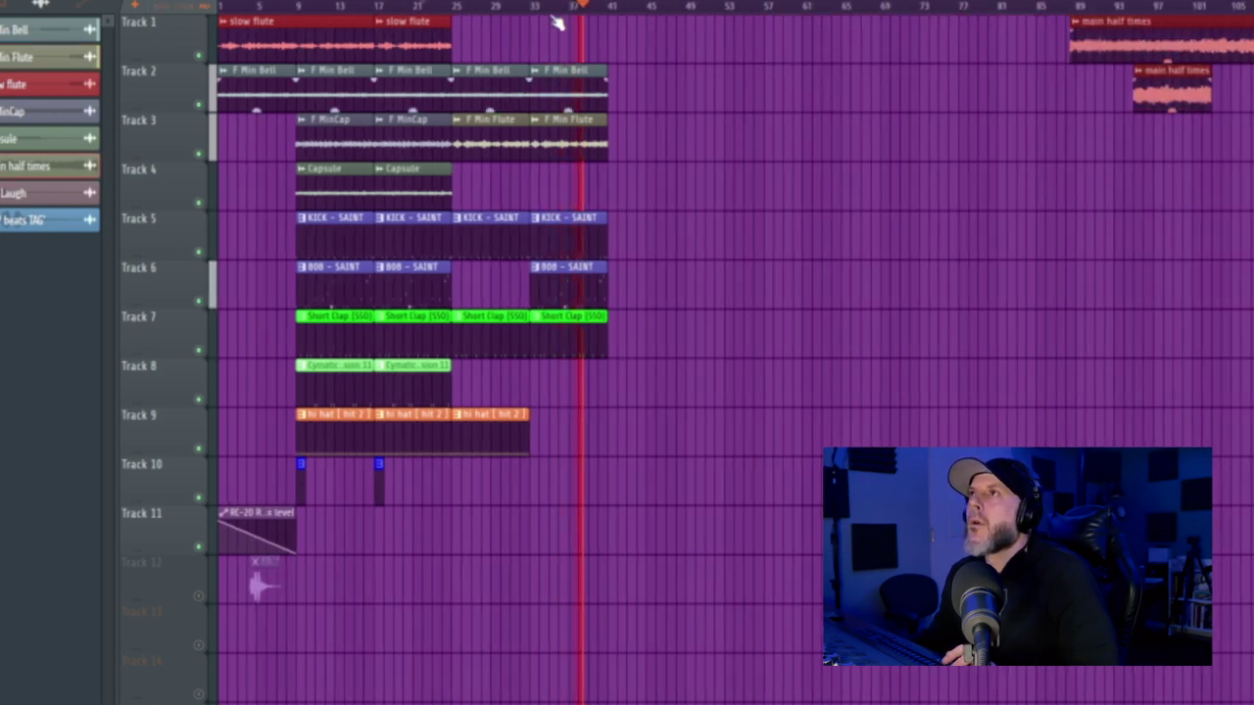
Step: Copy the Capsule clip to bar 33 on Track 4
key(space)
click(568, 197)
right_click(568, 197)
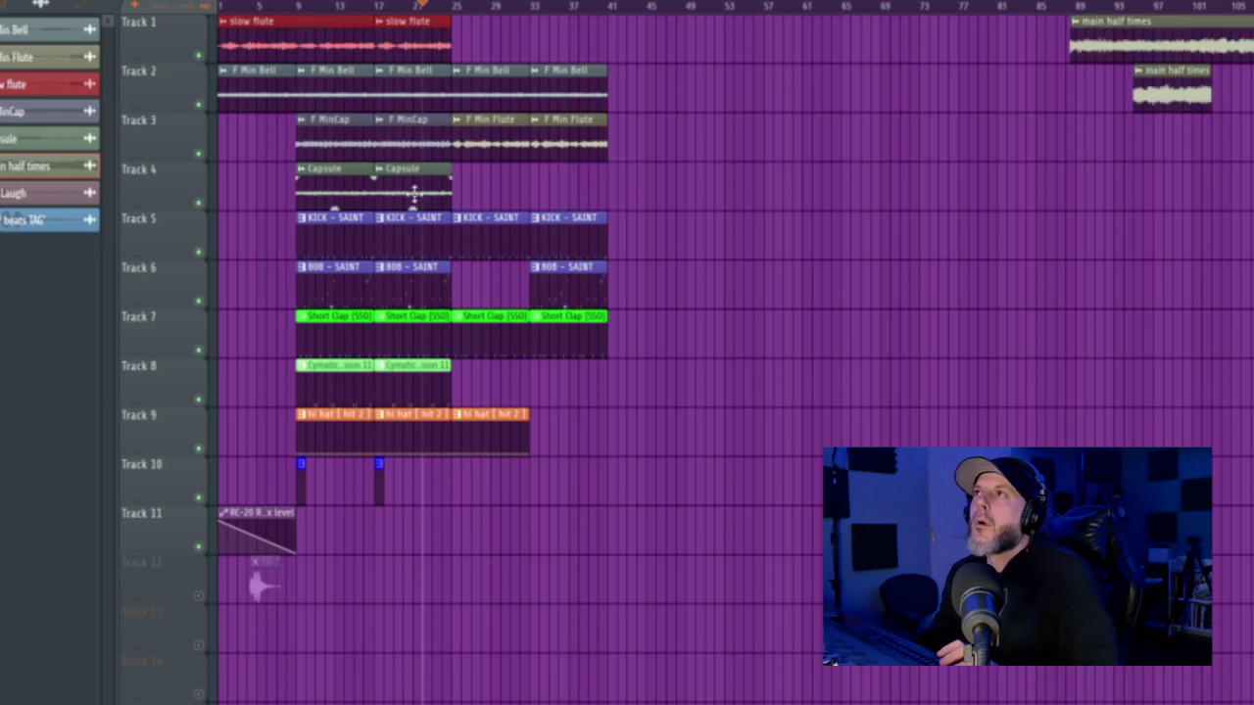
drag(407, 192, 559, 176)
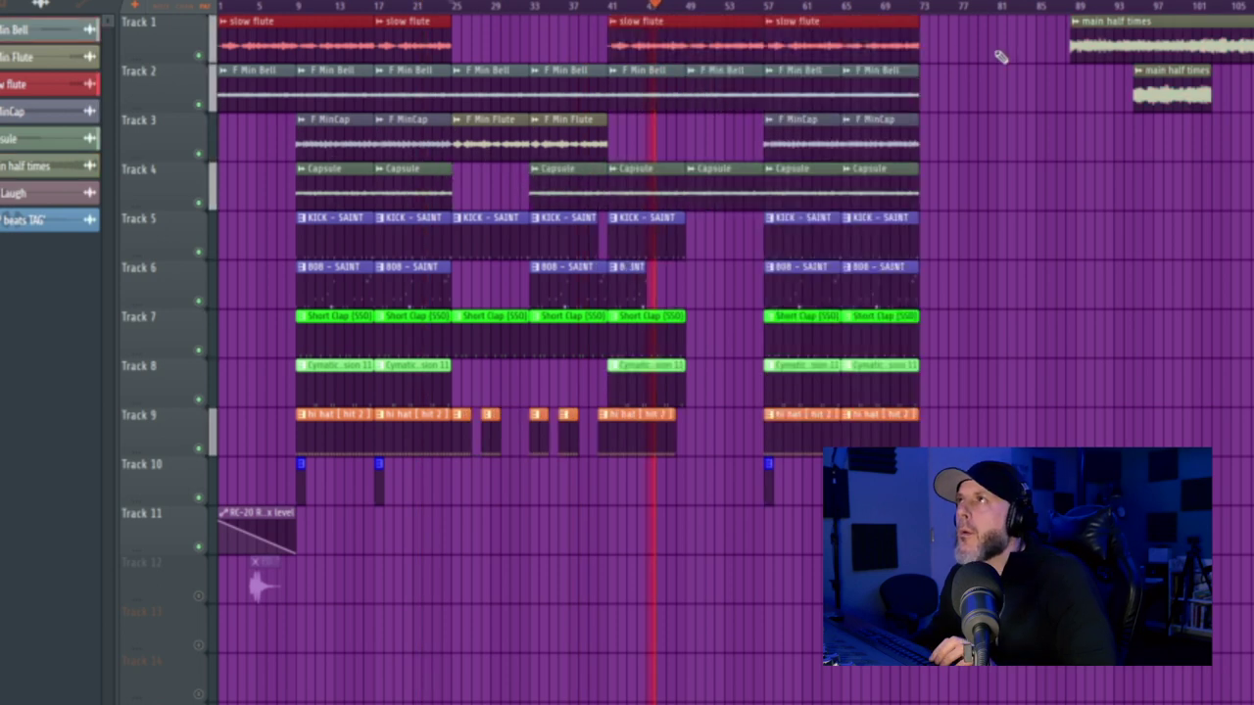
Step: Shorten the Track 5 kick clip starting at bar 41 to end at bar 47, and play the arrangement from bar 25
scroll(1150, 306, up, 4)
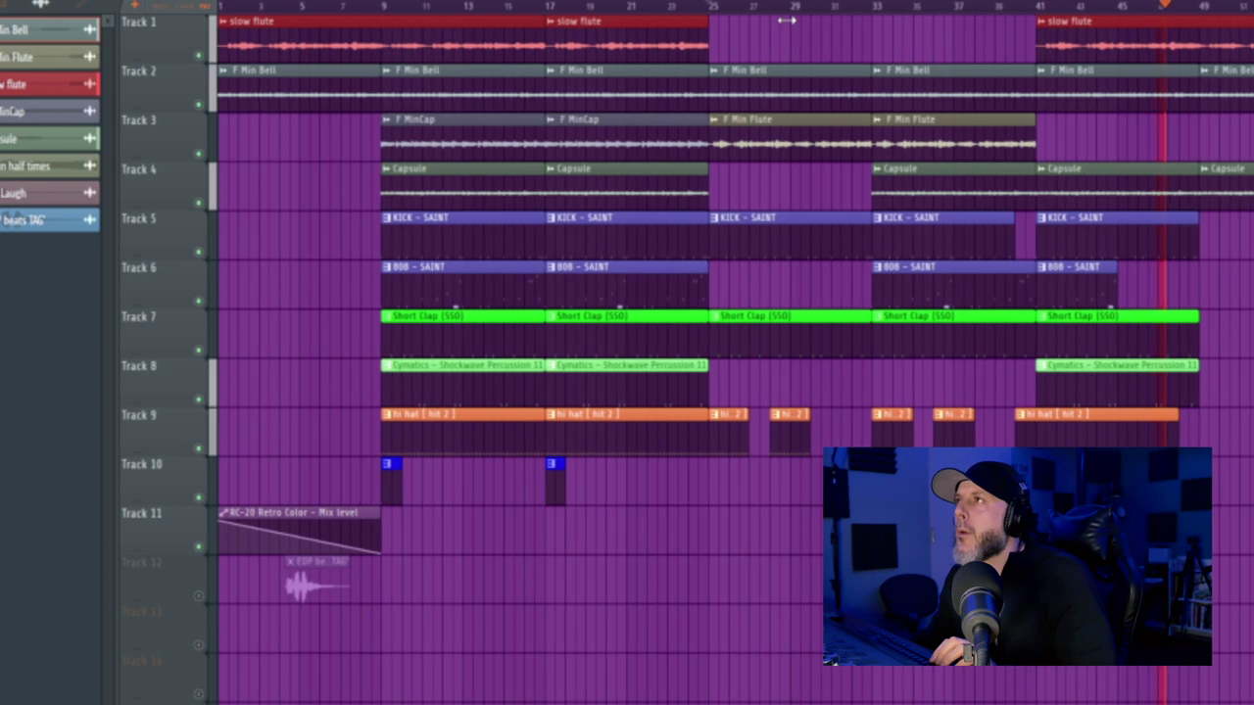
drag(1193, 245, 1154, 244)
key(space)
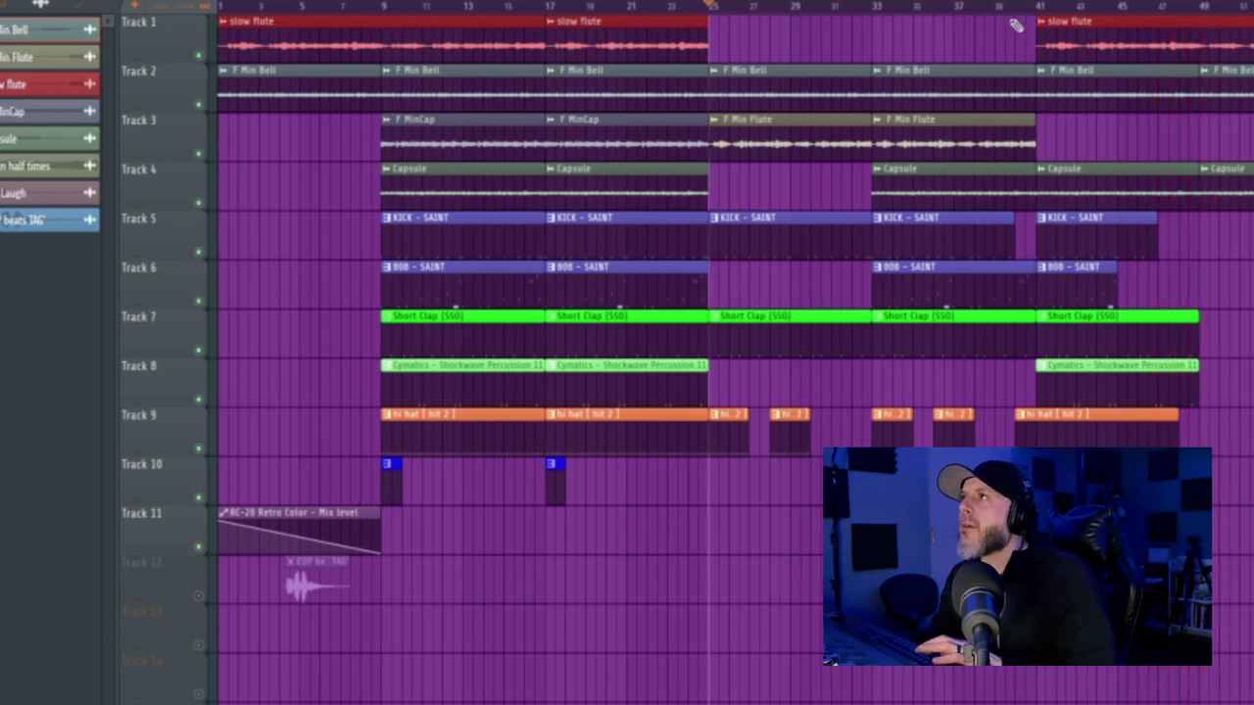
key(space)
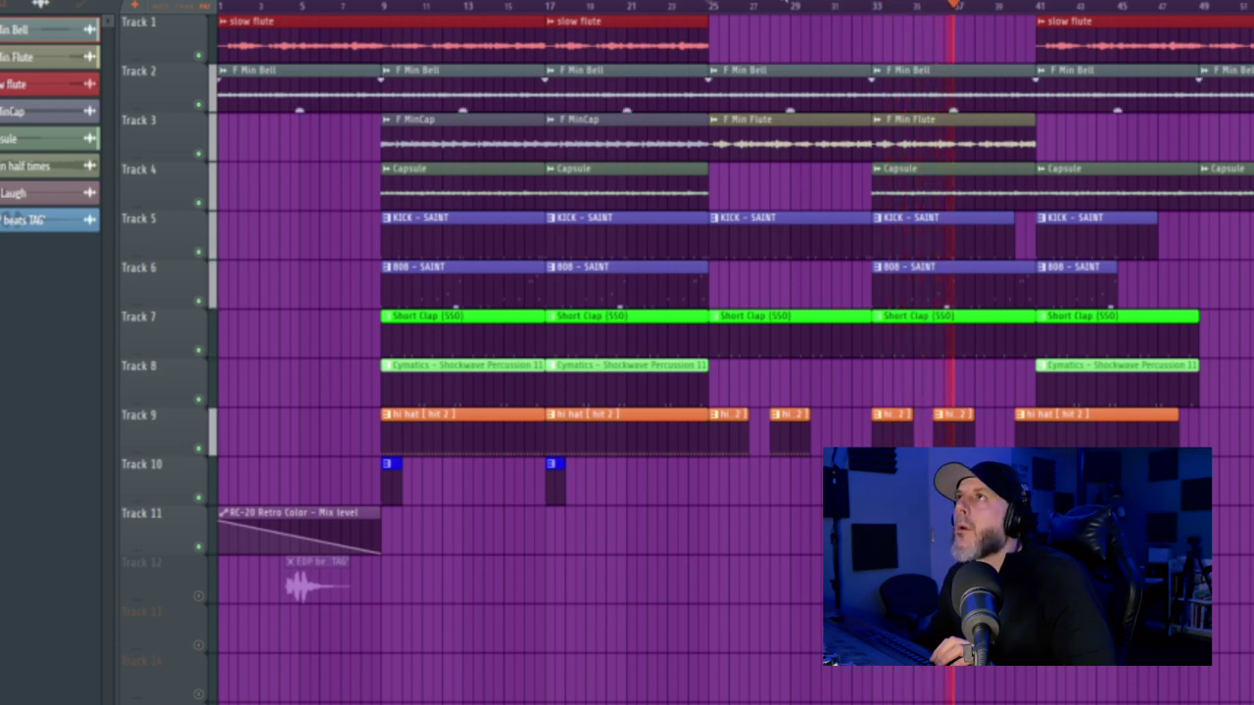
Step: Select the clips from bar 25 to bar 73 across Tracks 1 to 10 and duplicate them starting at bar 73
scroll(705, 333, down, 3)
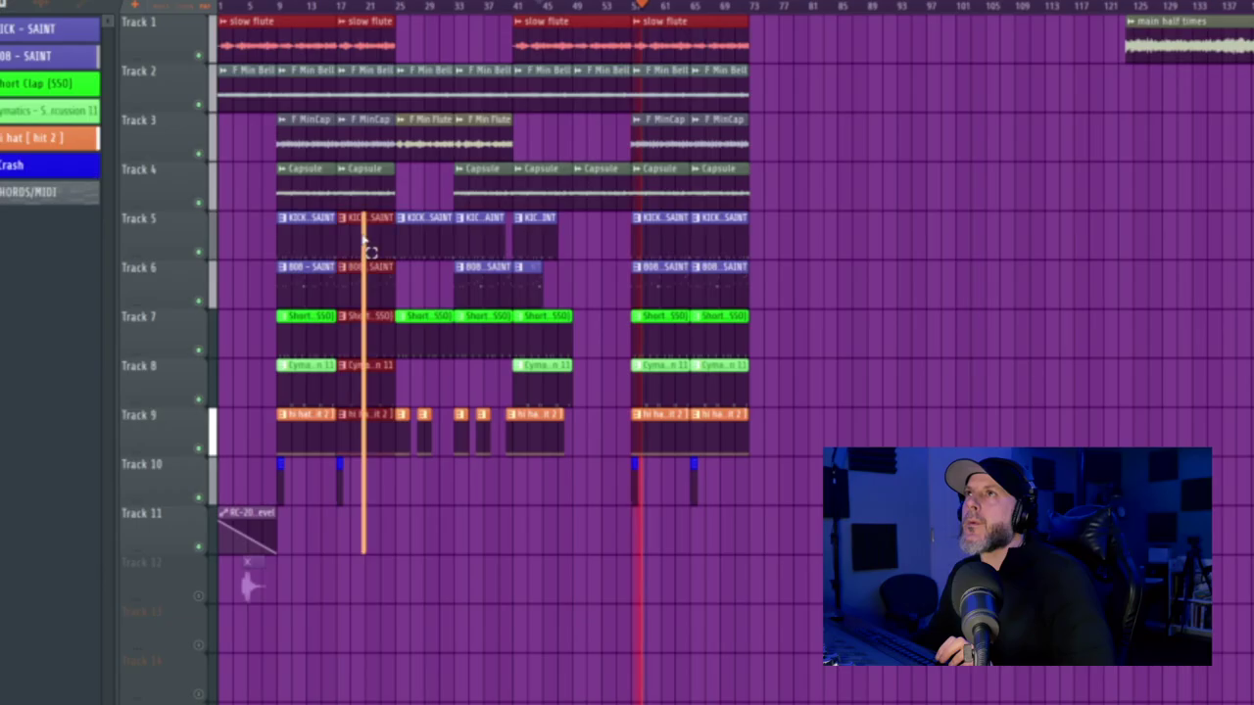
drag(366, 252, 284, 45)
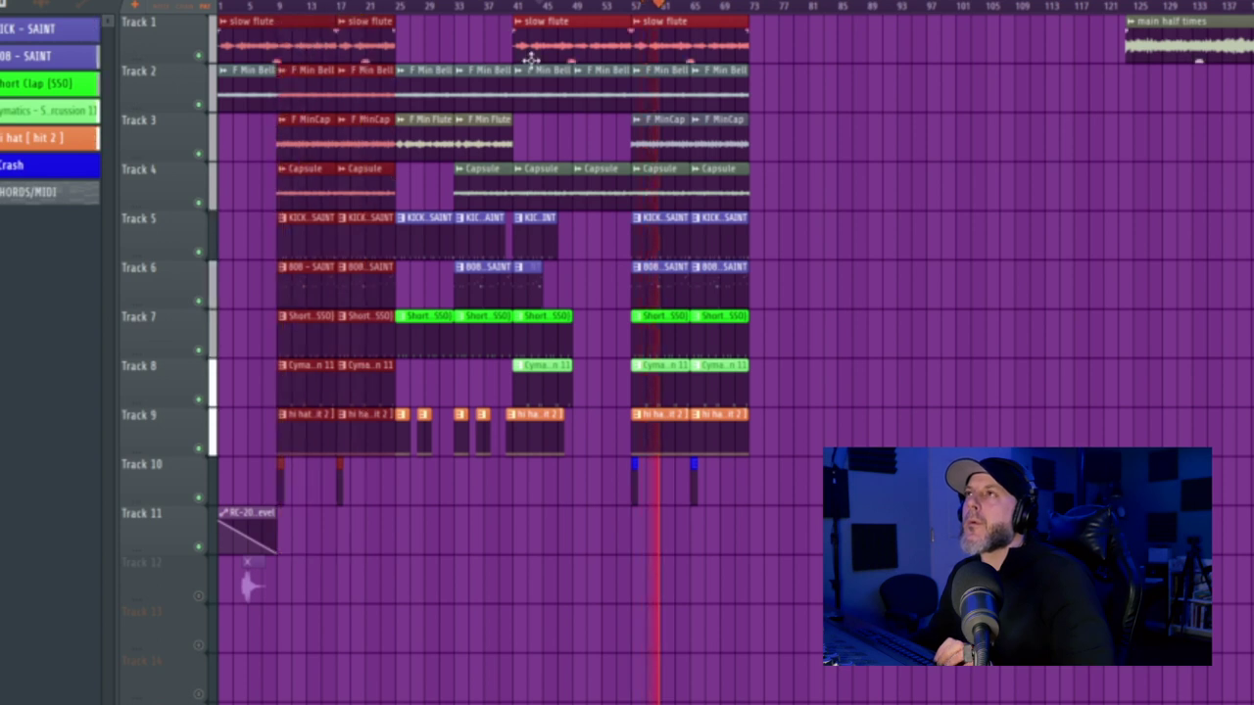
drag(404, 503, 741, 19)
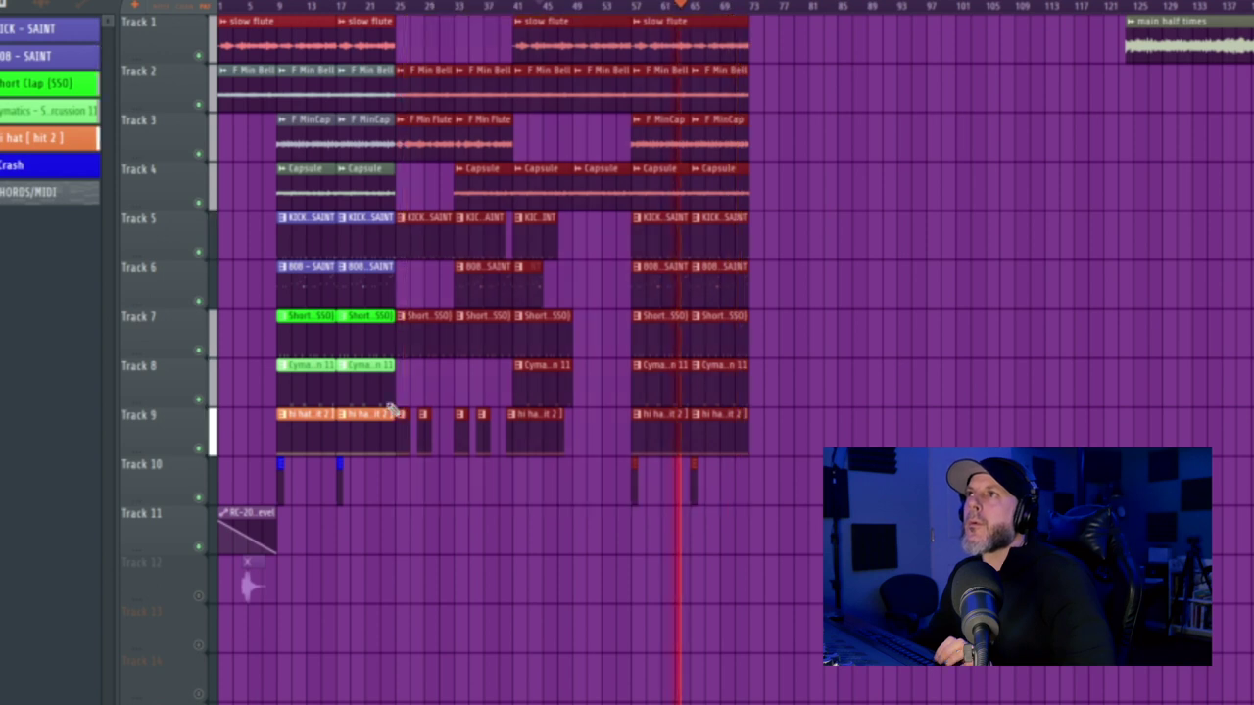
drag(425, 254, 777, 245)
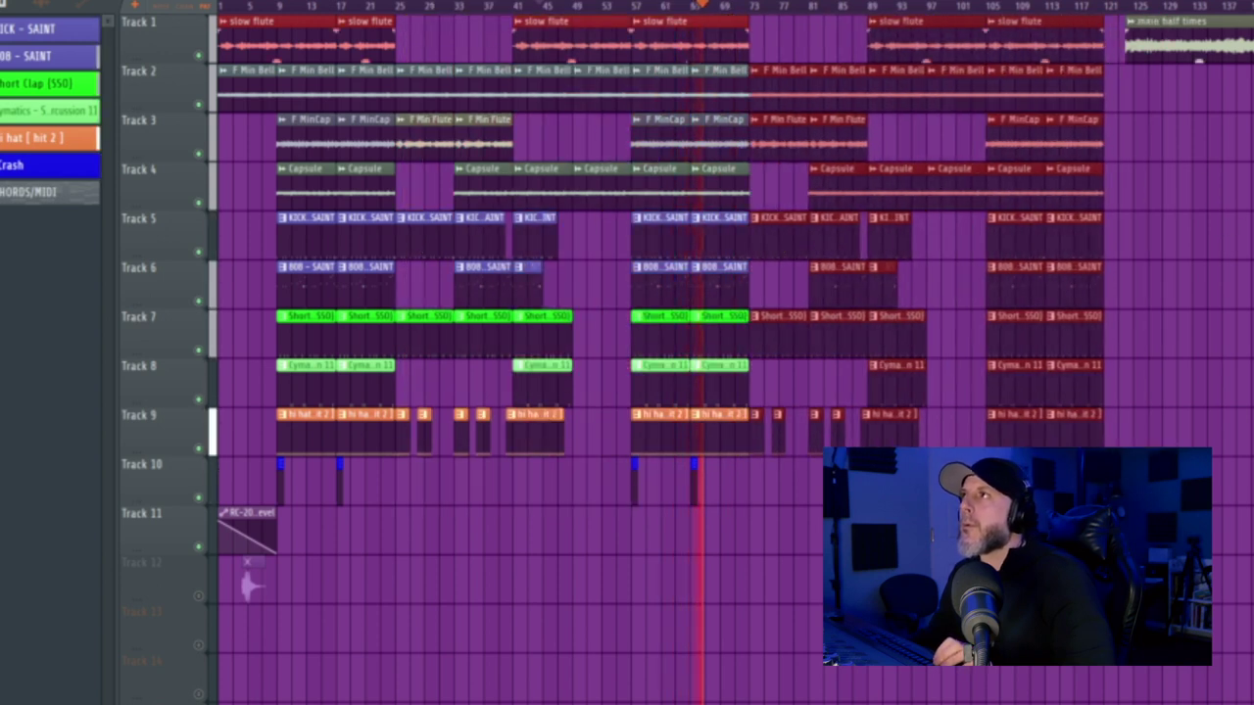
Step: Delete the main half times clip from Track 1, and copy the RC-20 mix level automation clip to bar 49 on Track 11
key(space)
right_click(1231, 52)
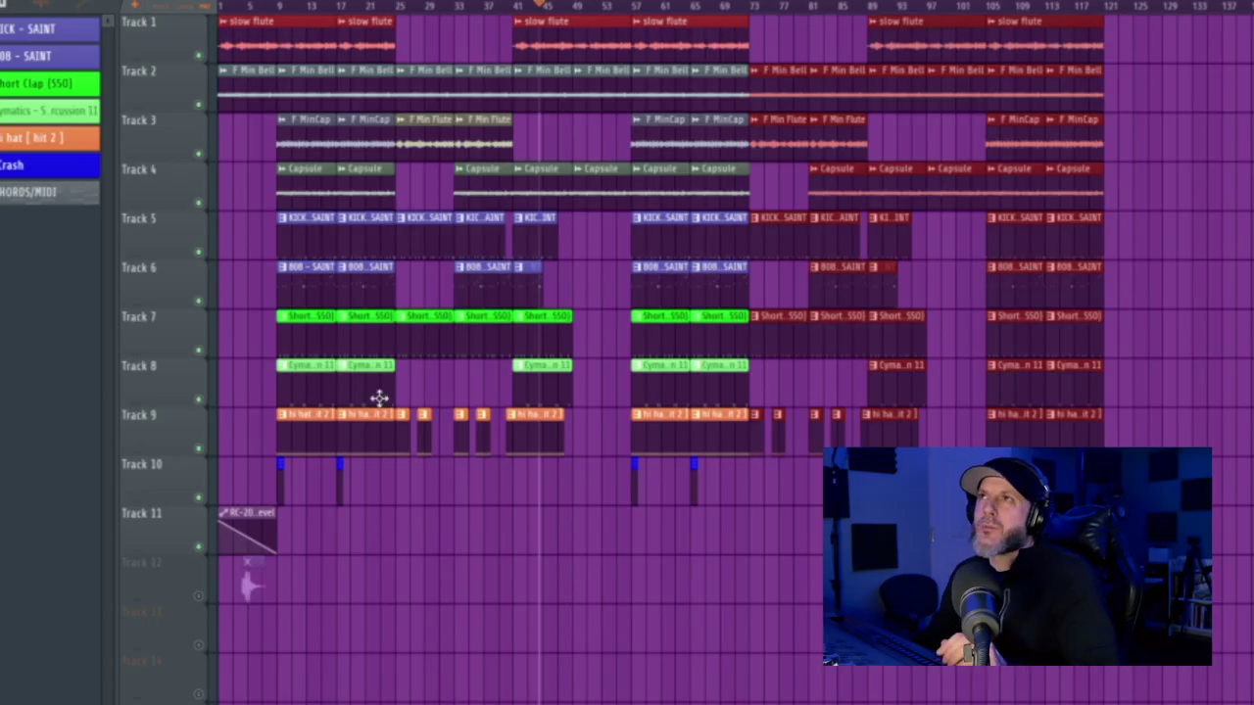
drag(250, 514, 605, 519)
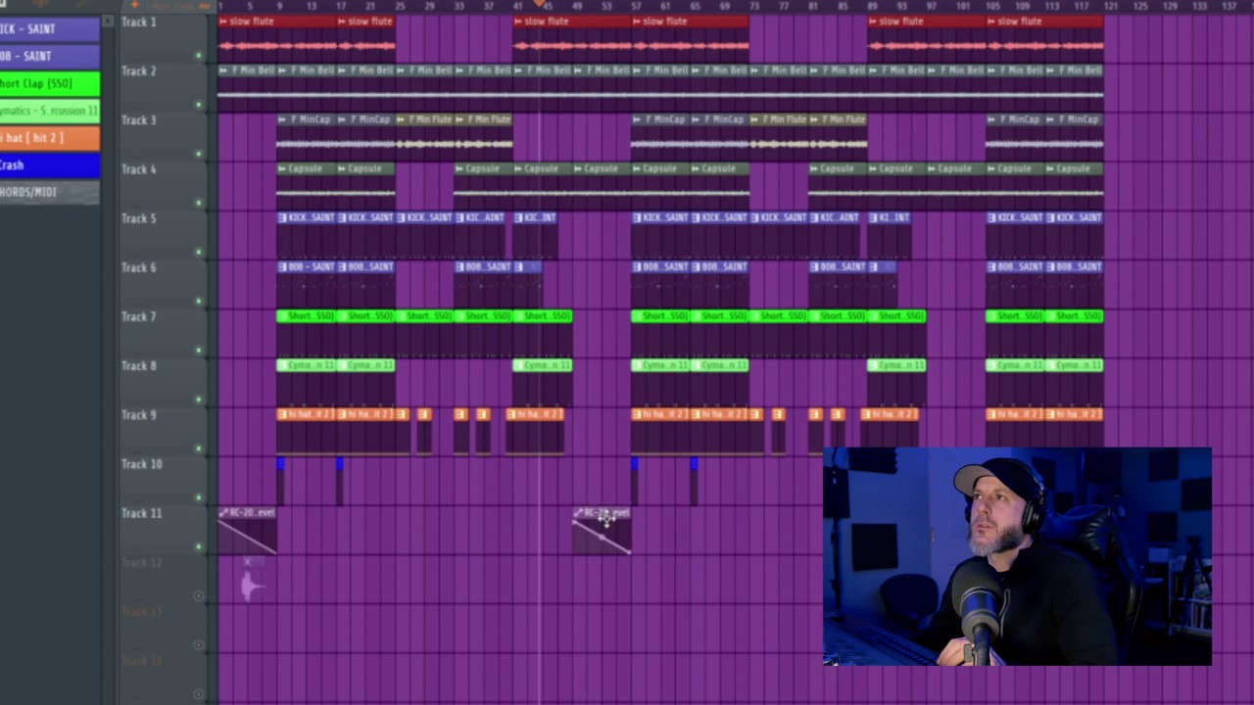
click(559, 7)
key(space)
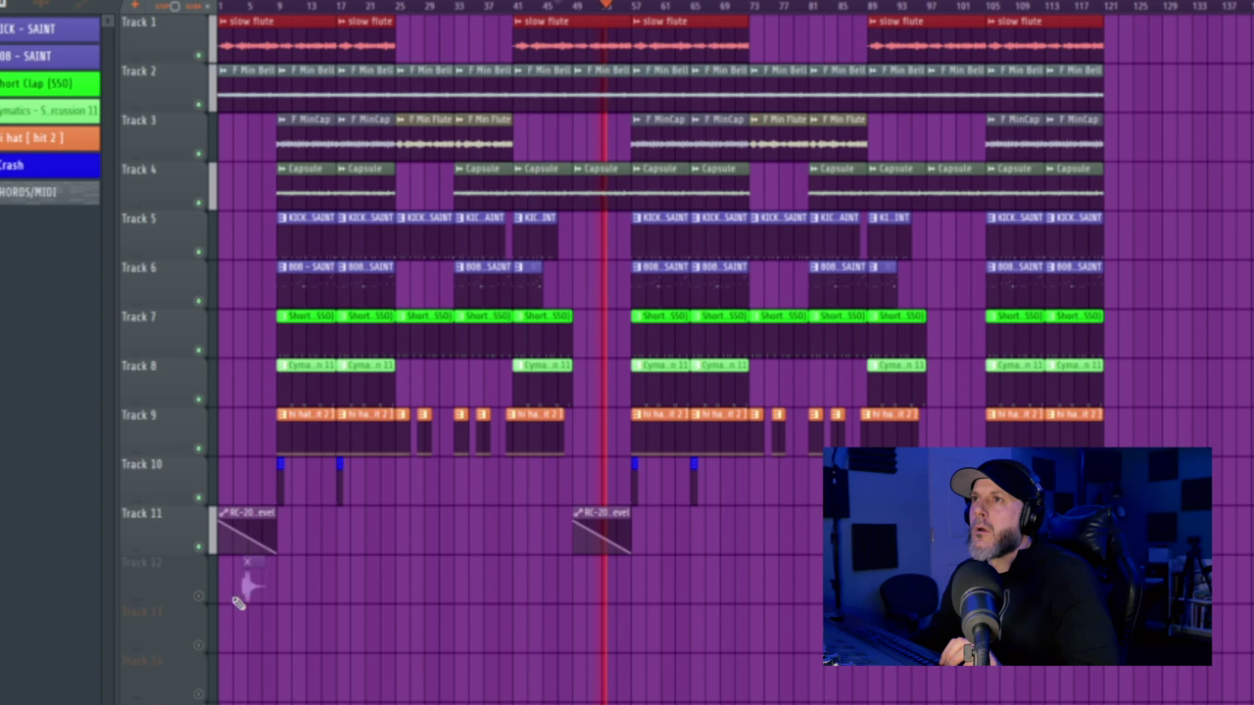
Step: Unmute Track 12 containing the EDP beats TAG clip in the intro
drag(250, 583, 253, 580)
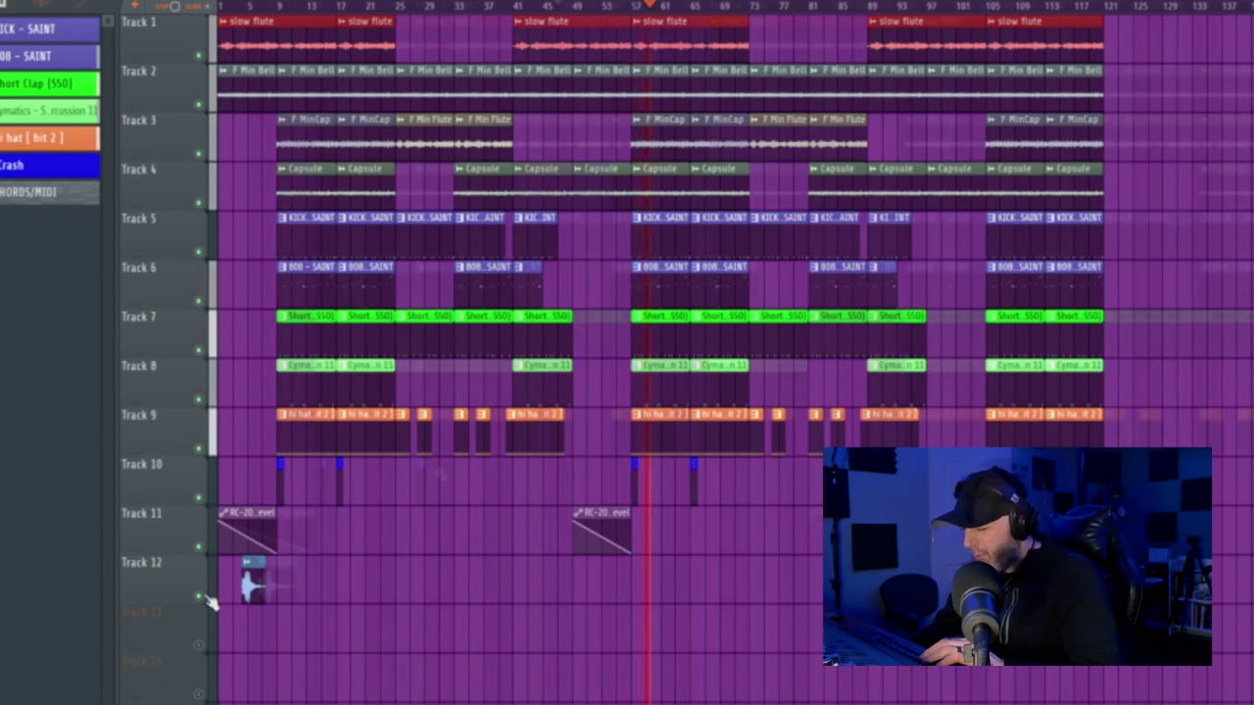
scroll(428, 518, up, 3)
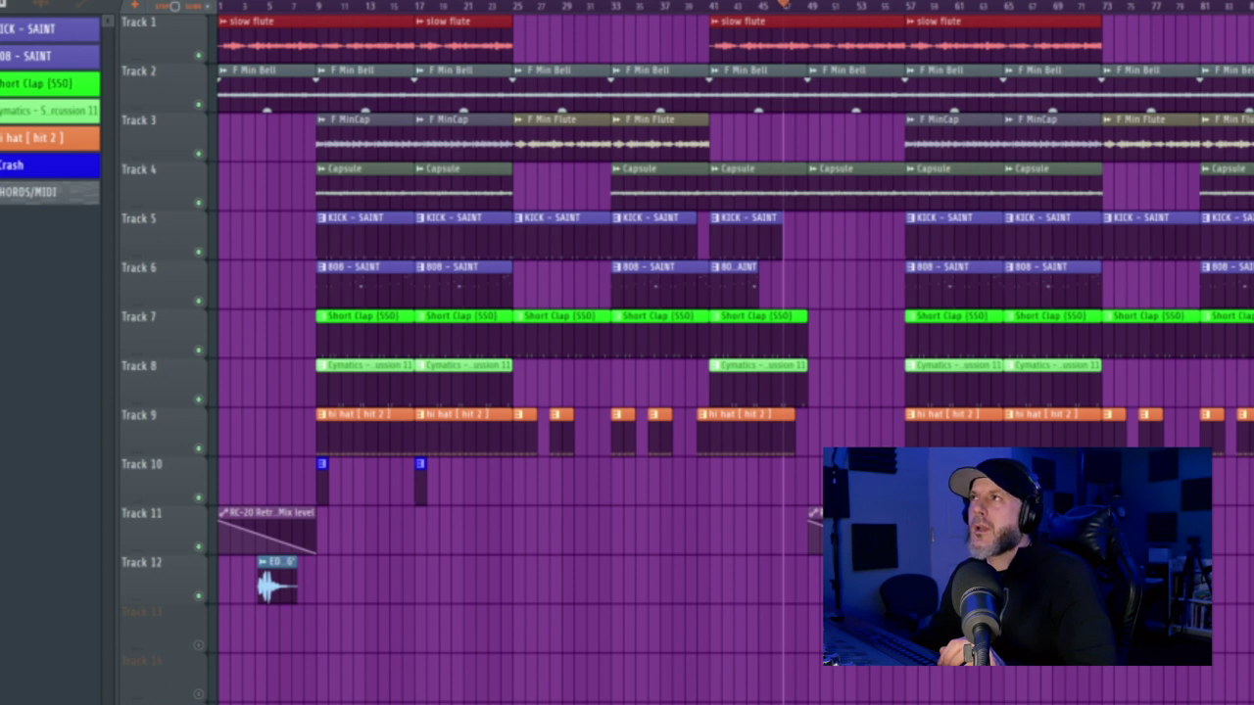
scroll(626, 352, down, 3)
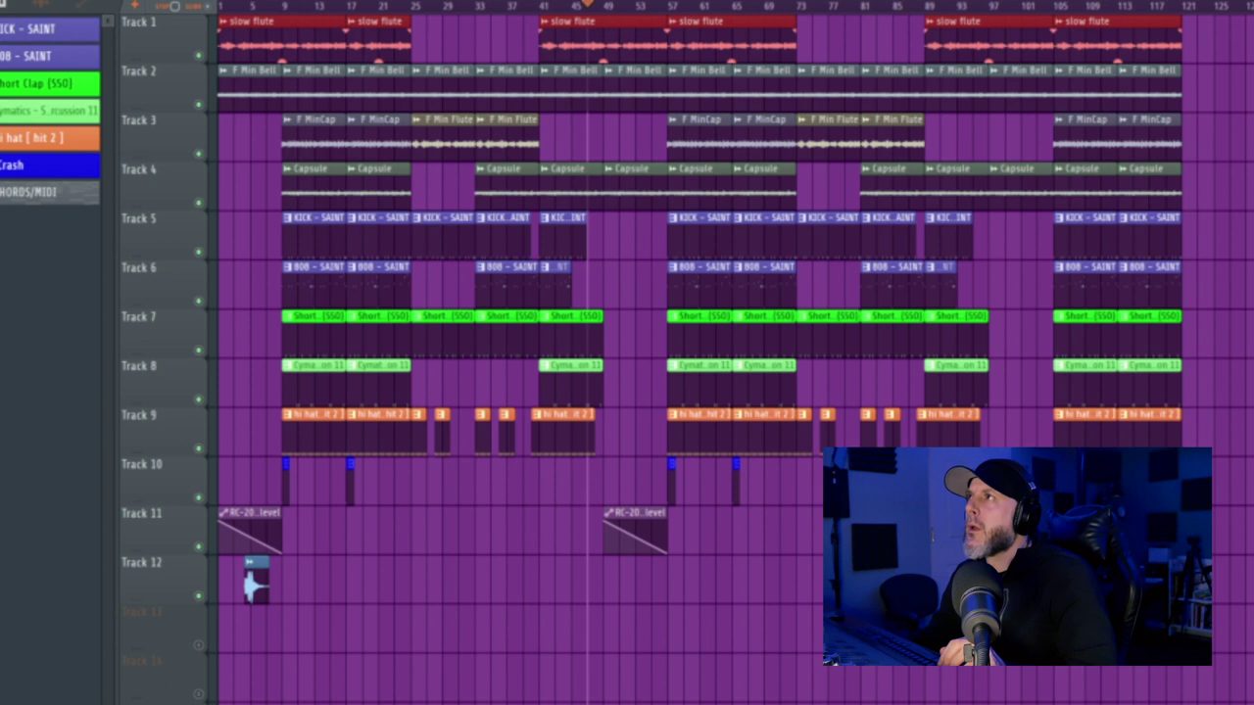
Step: Lower the Kick mixer fader to -8.8 dB and reduce the 808 fader slightly
click(1216, 43)
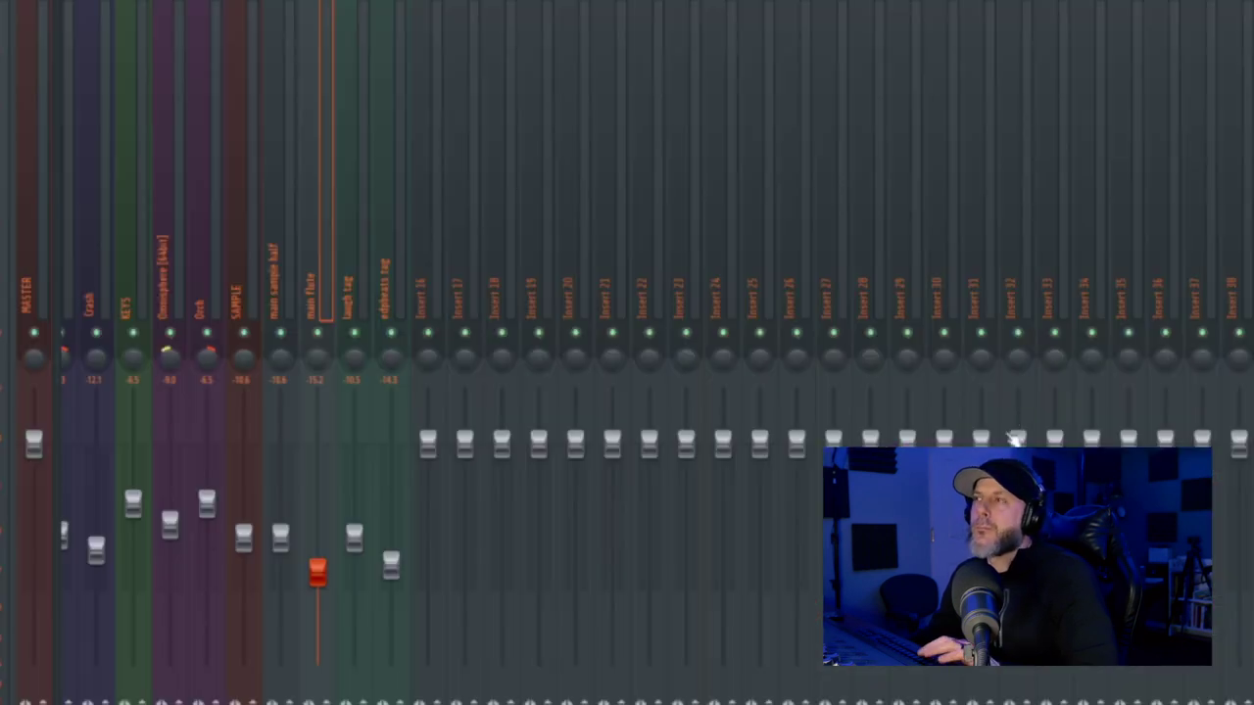
click(112, 262)
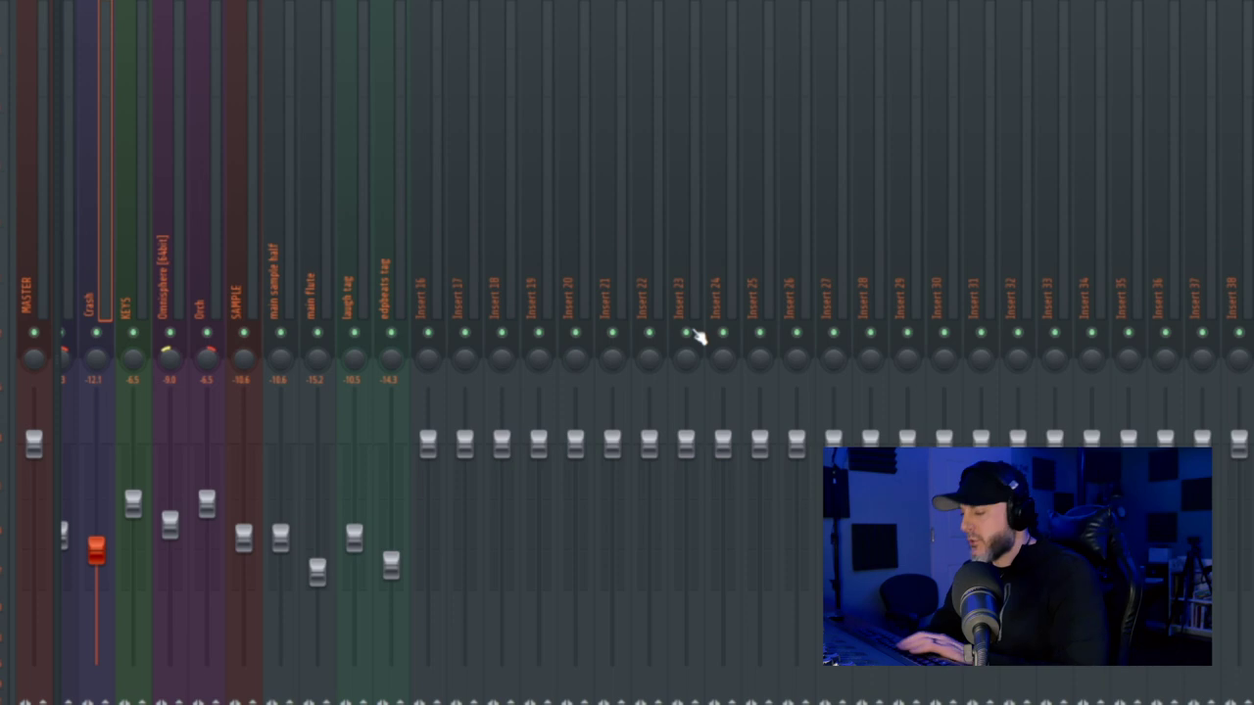
key(Left)
key(Left)
key(Left)
key(Left)
key(Left)
key(Left)
key(Left)
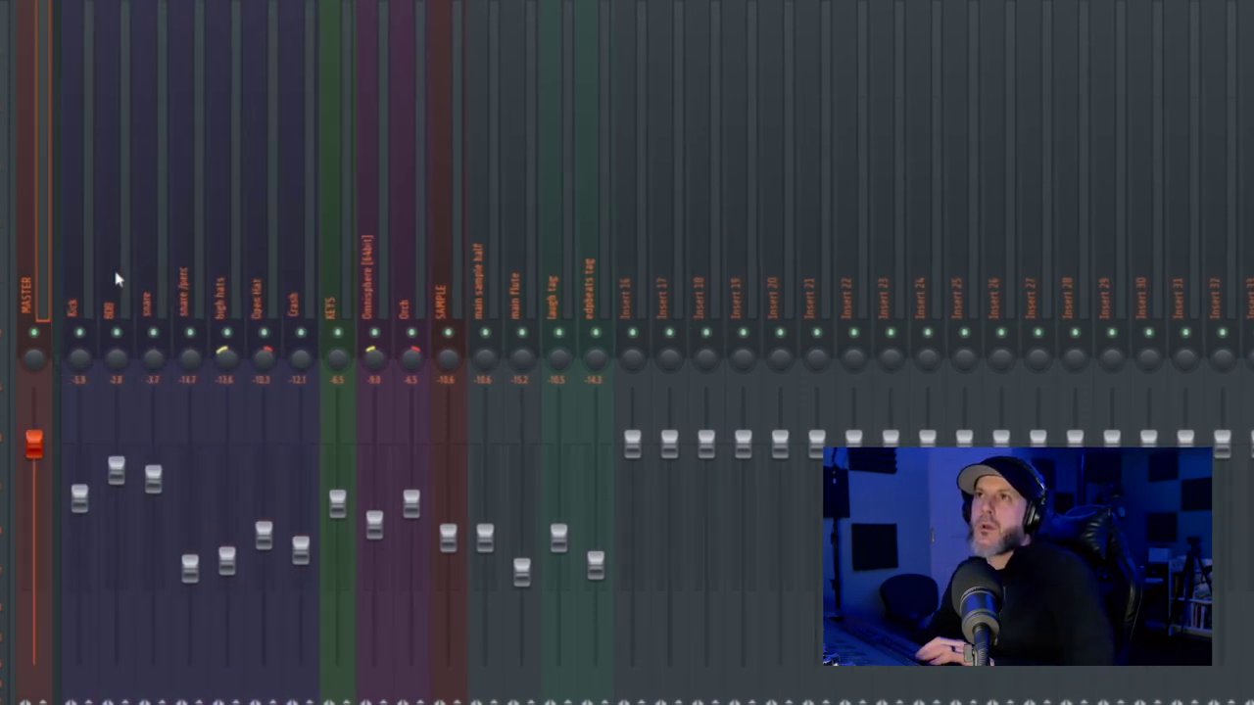
key(Right)
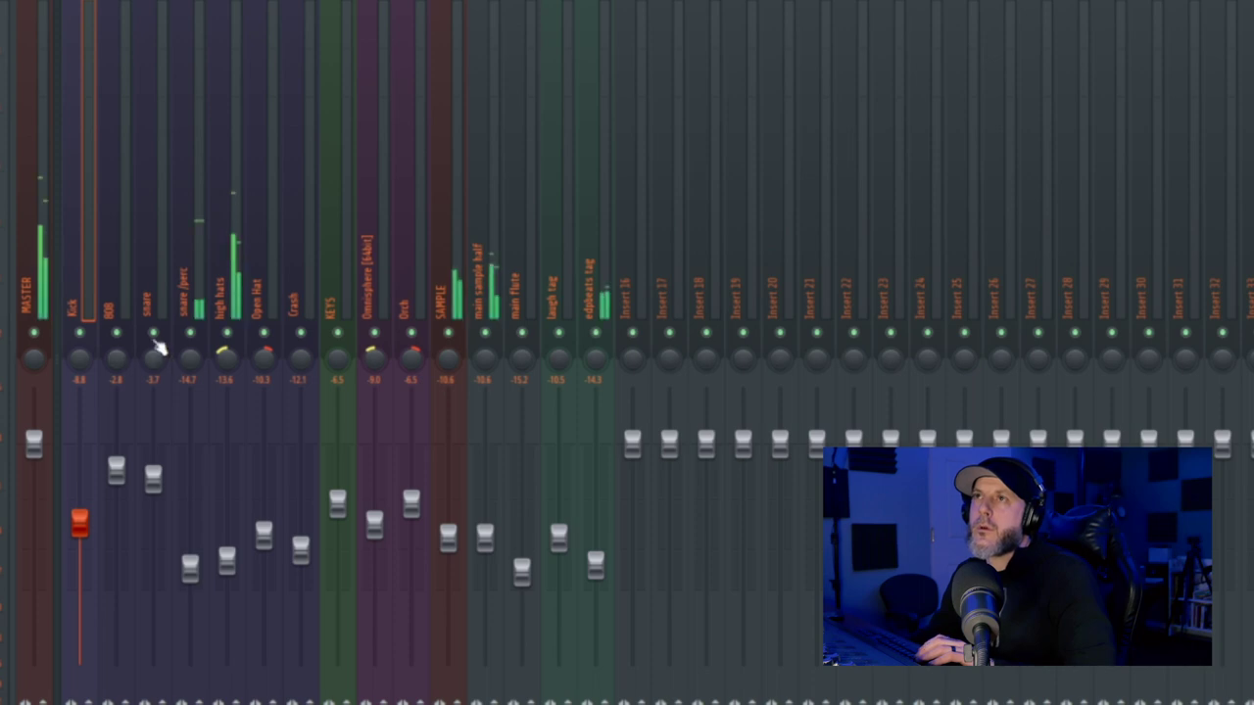
drag(115, 471, 115, 478)
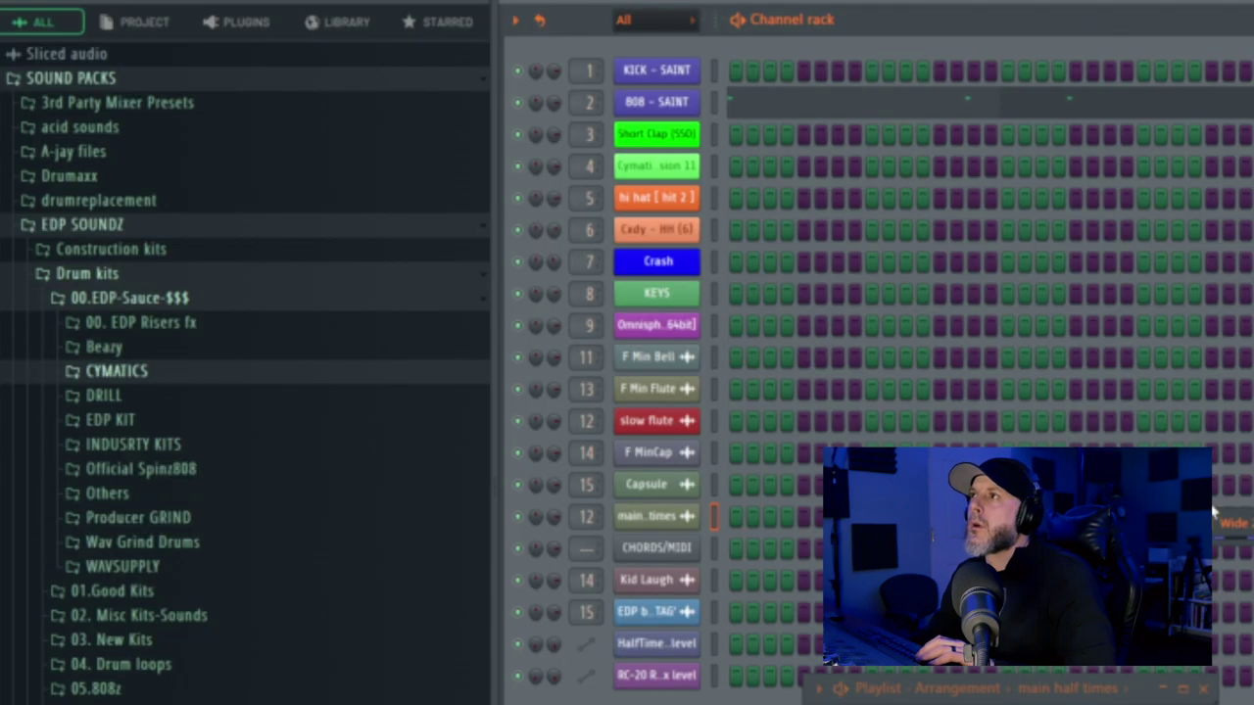
Step: Select bars 57 to 65 in the playlist and play that section to check the mix
click(1186, 690)
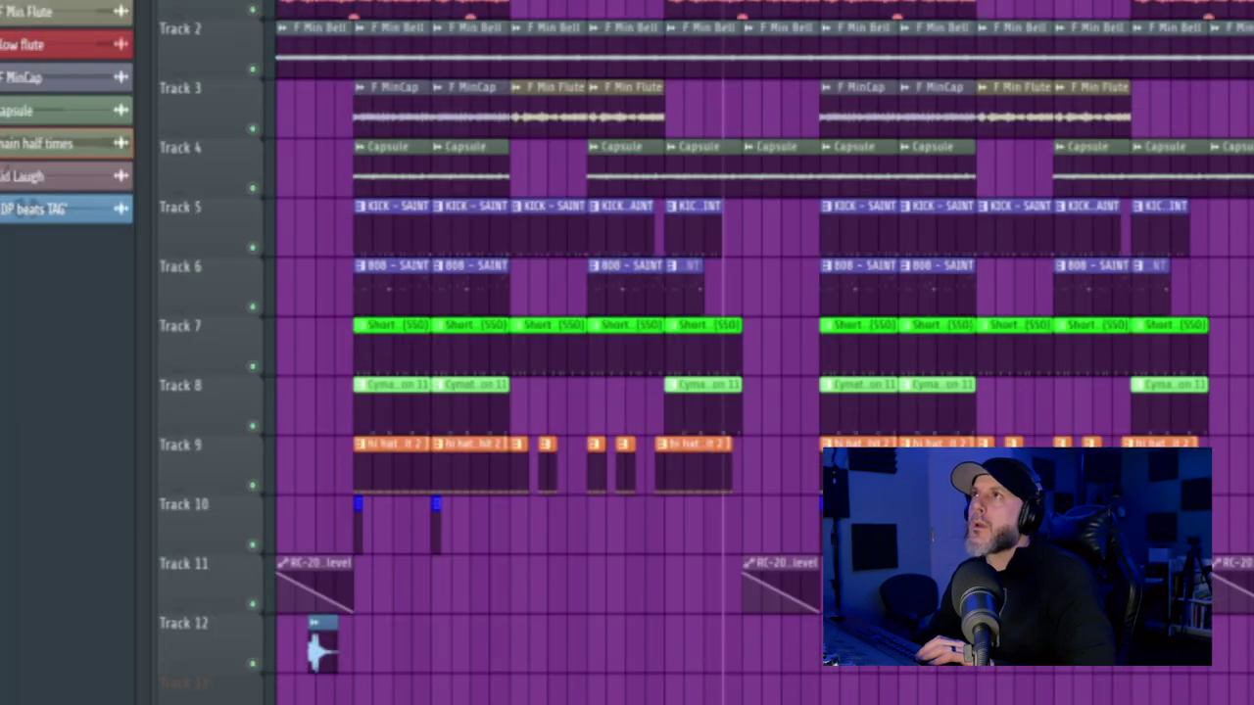
drag(821, 3, 897, 3)
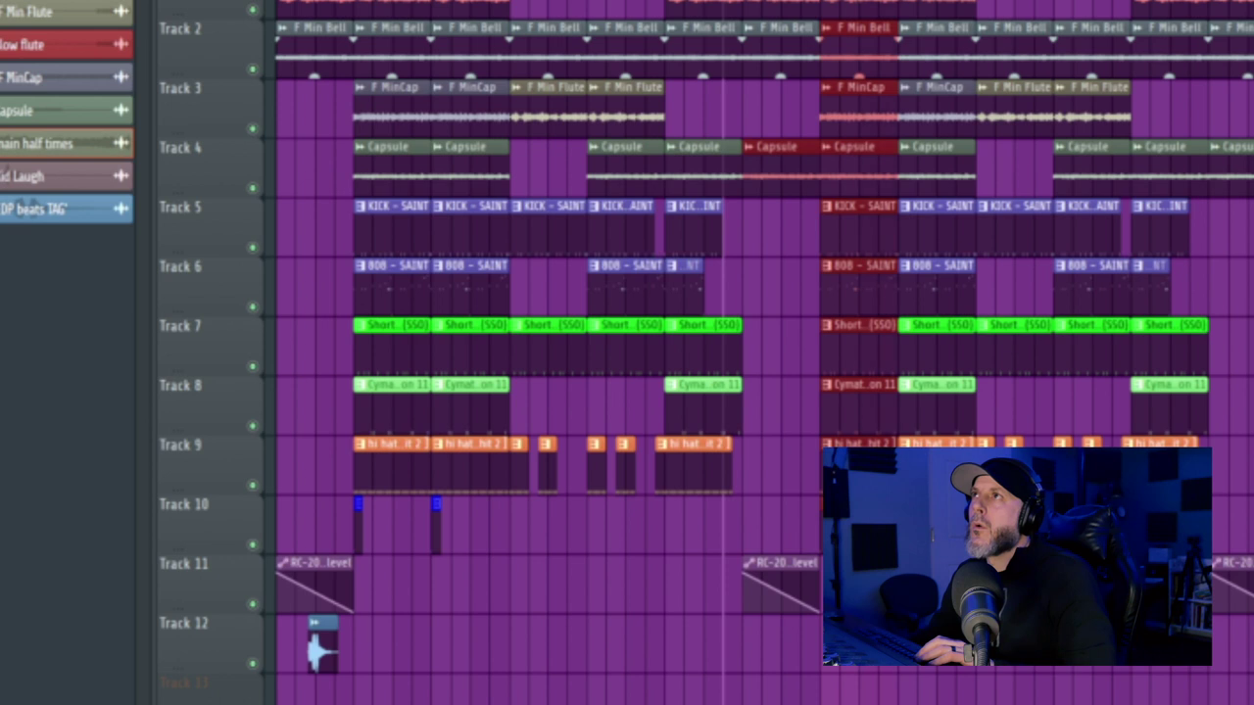
key(space)
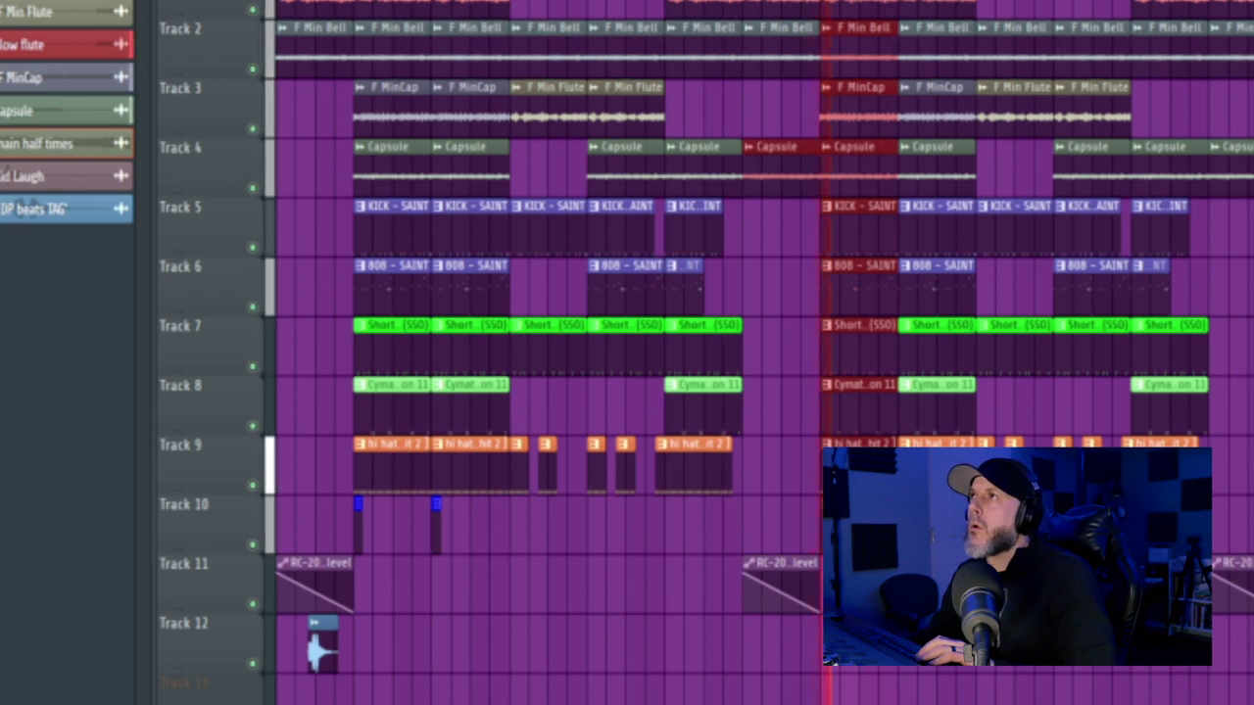
click(1214, 3)
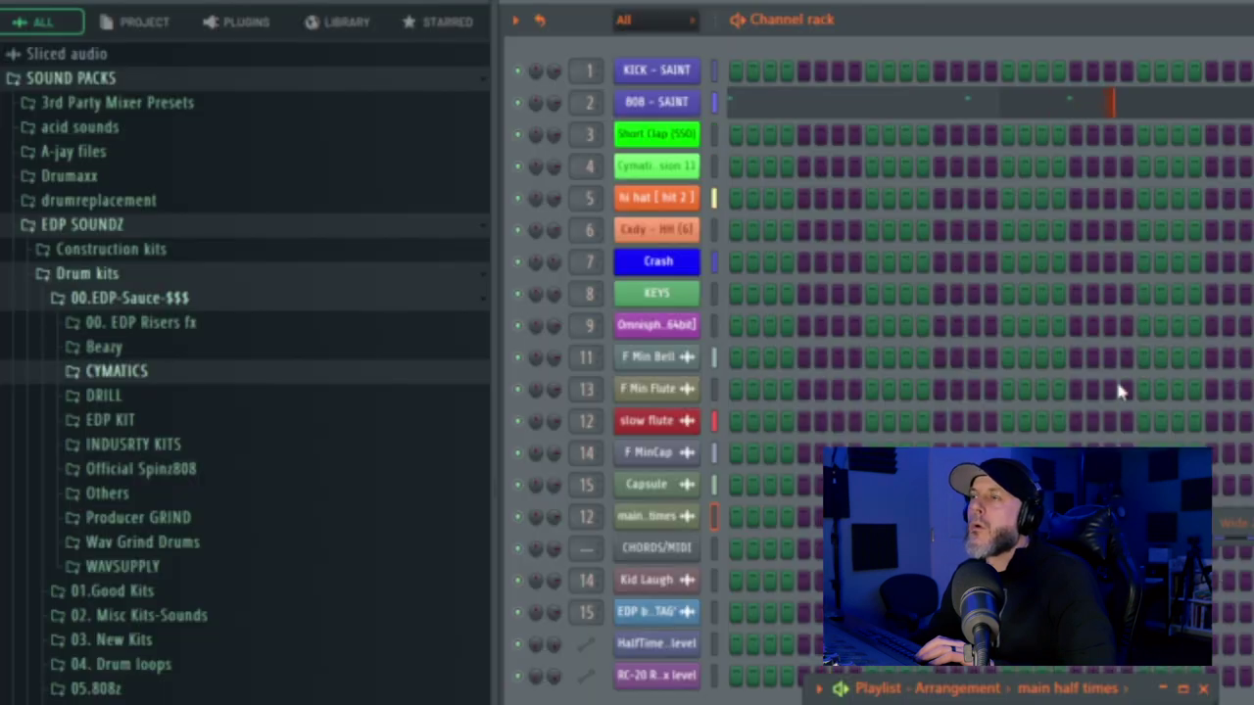
click(1184, 690)
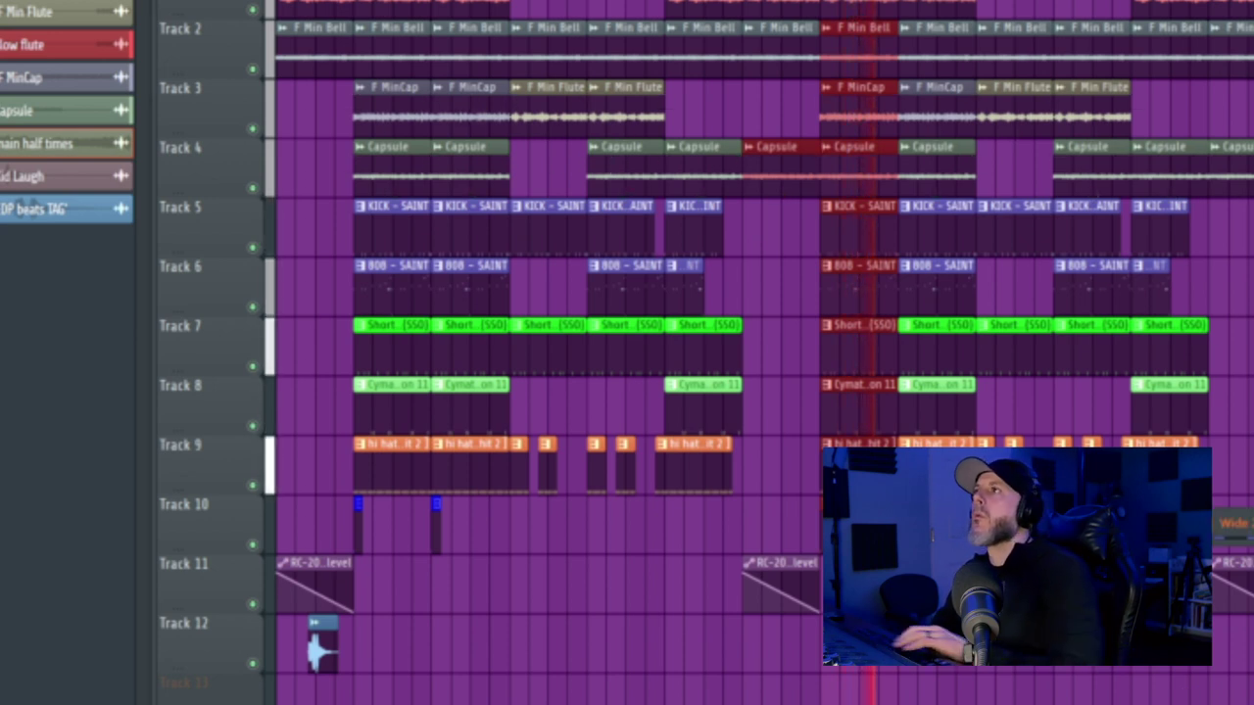
Step: In the mixer, lower 808 to -6.1 dB, snare to -5.8 dB, snare /perc to -16.7 dB and high hats to -15.6 dB
key(F9)
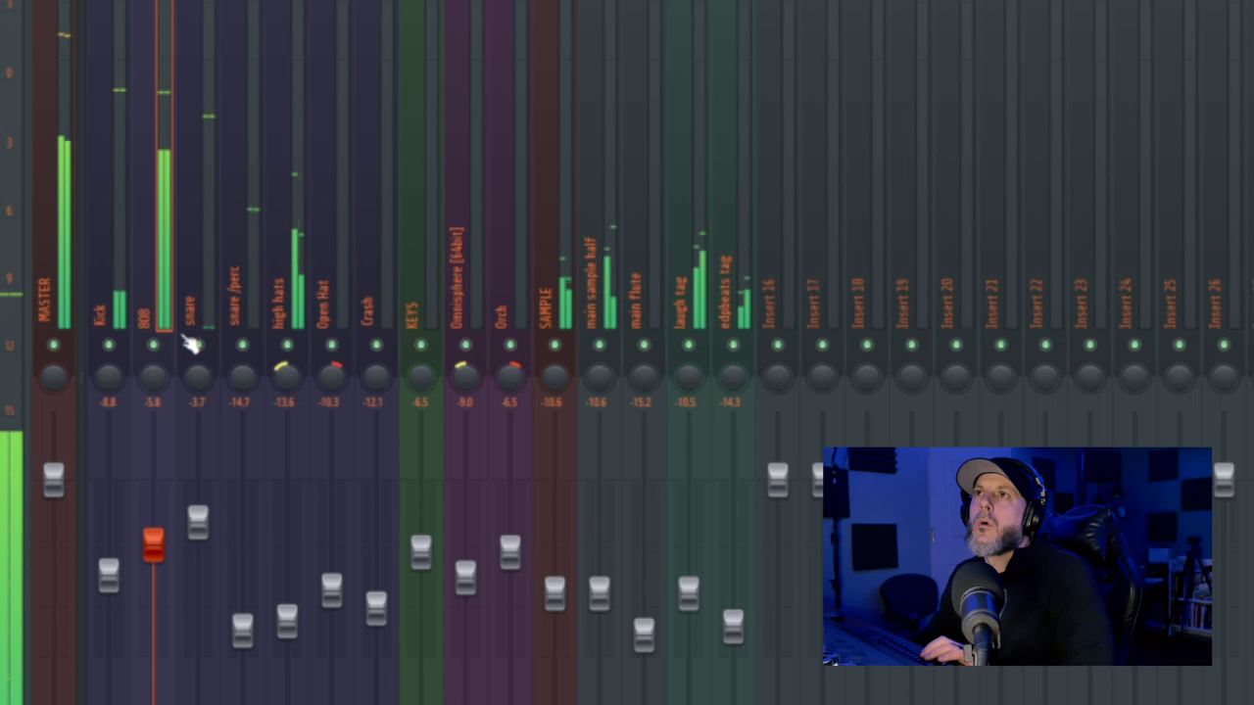
drag(163, 549, 200, 545)
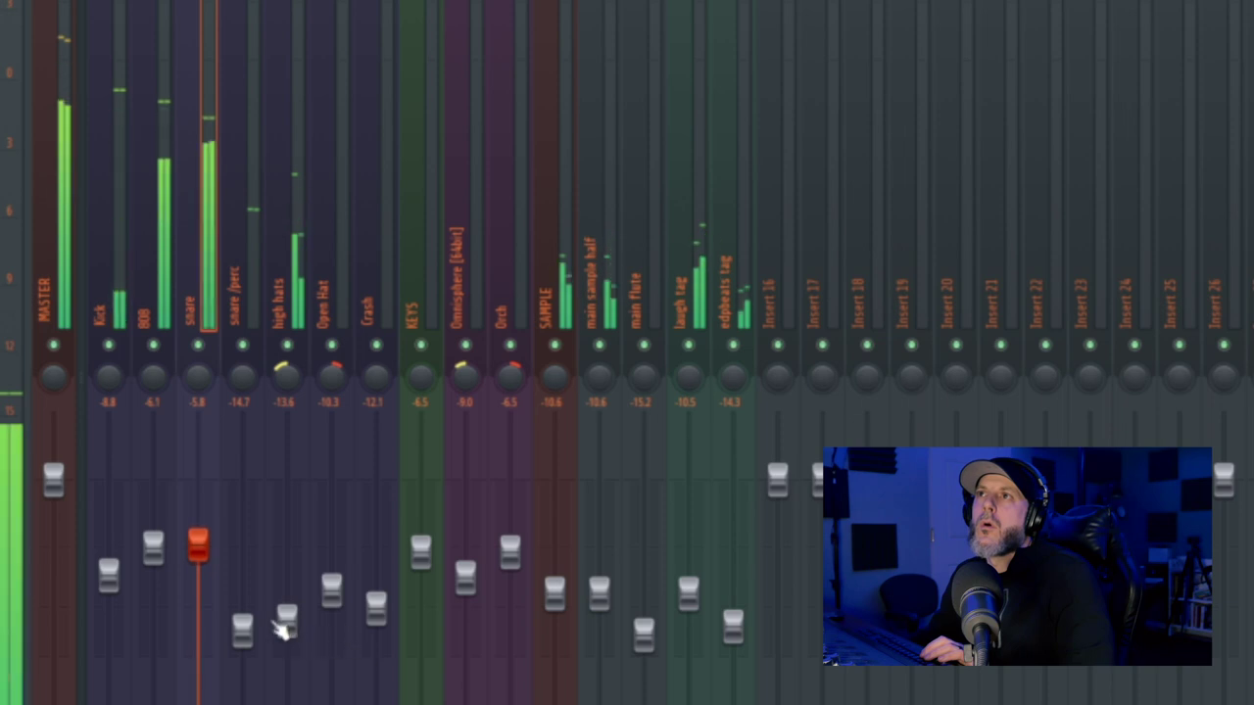
drag(286, 621, 283, 647)
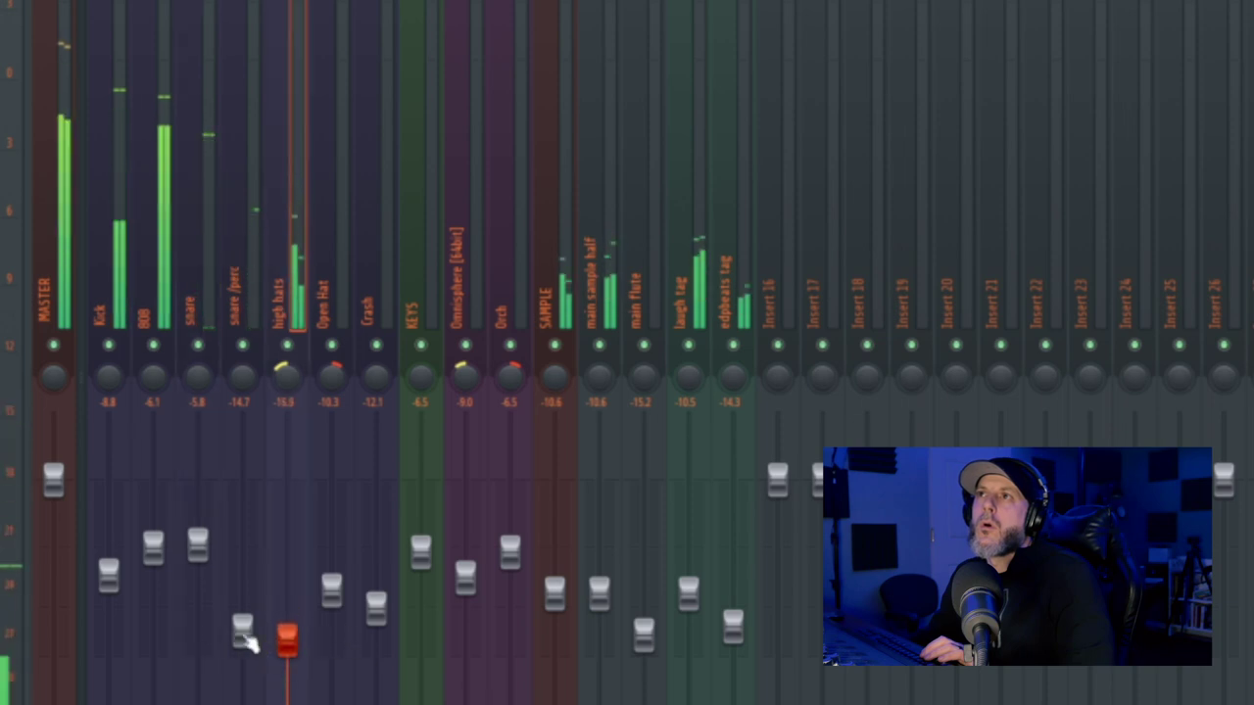
drag(253, 642, 289, 642)
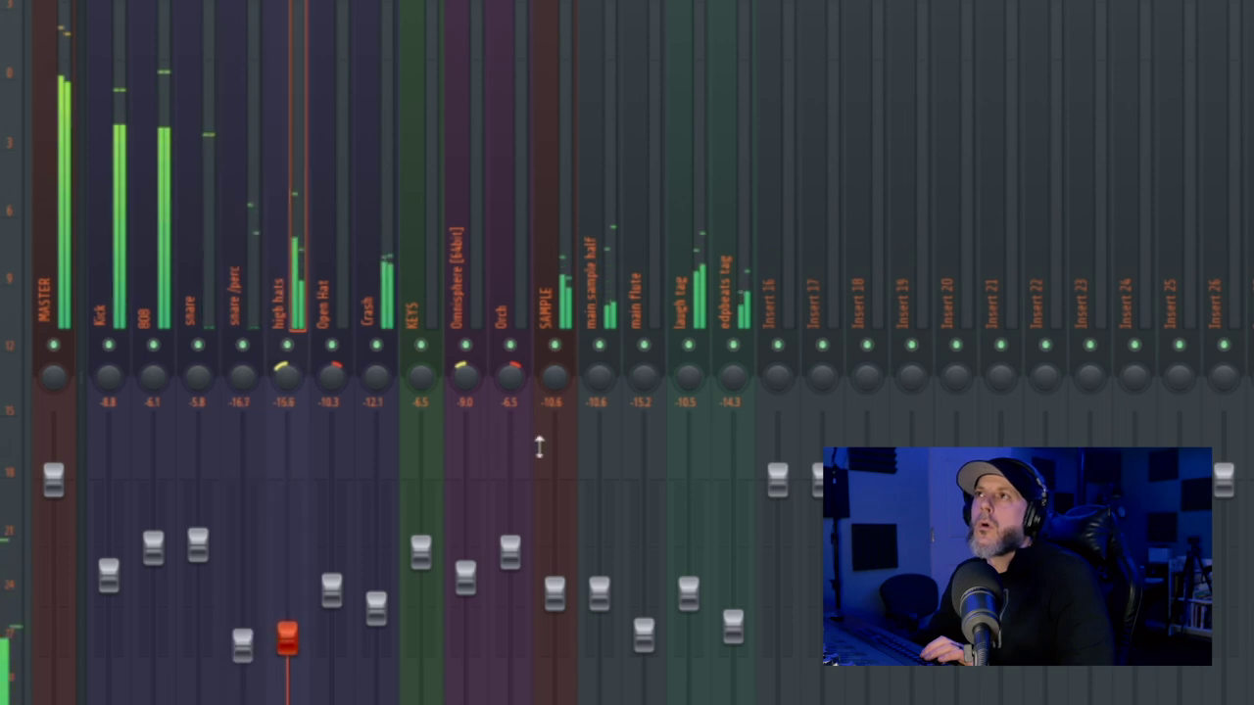
Step: Set the SAMPLE fader to -13.0 dB panned slightly left, and main sample half to -12.3 dB panned slightly right
right_click(554, 345)
drag(557, 597, 558, 601)
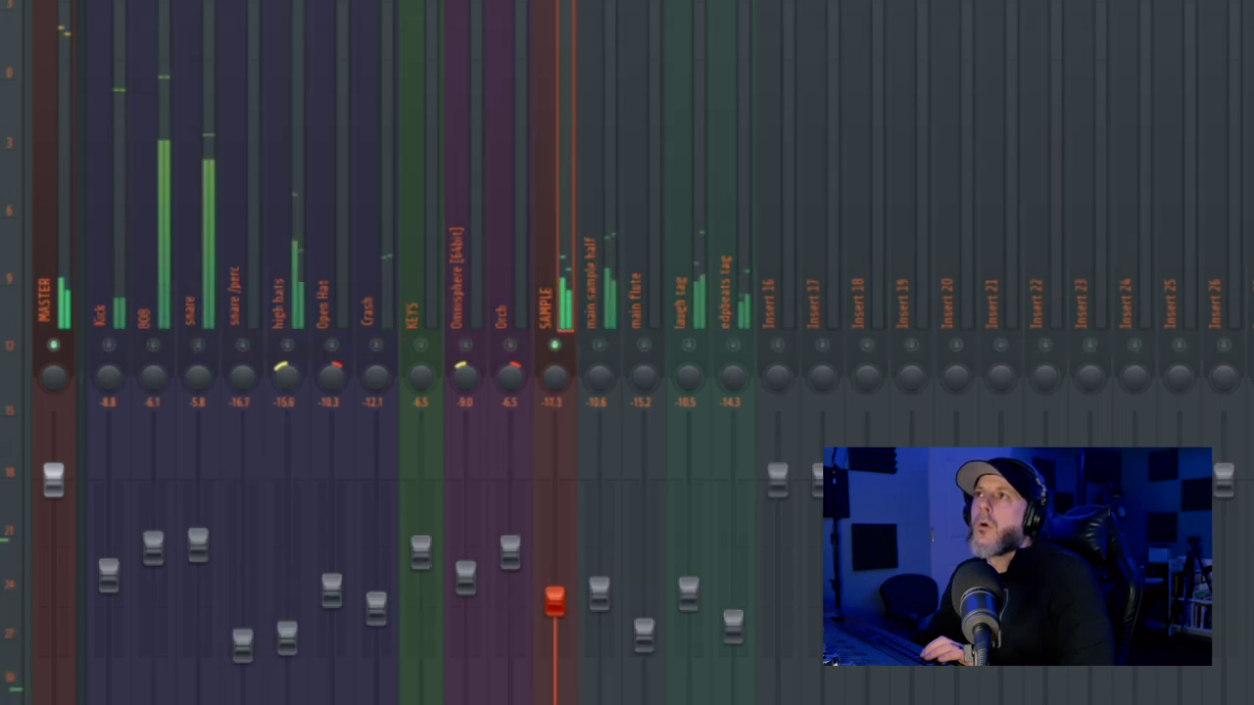
right_click(555, 346)
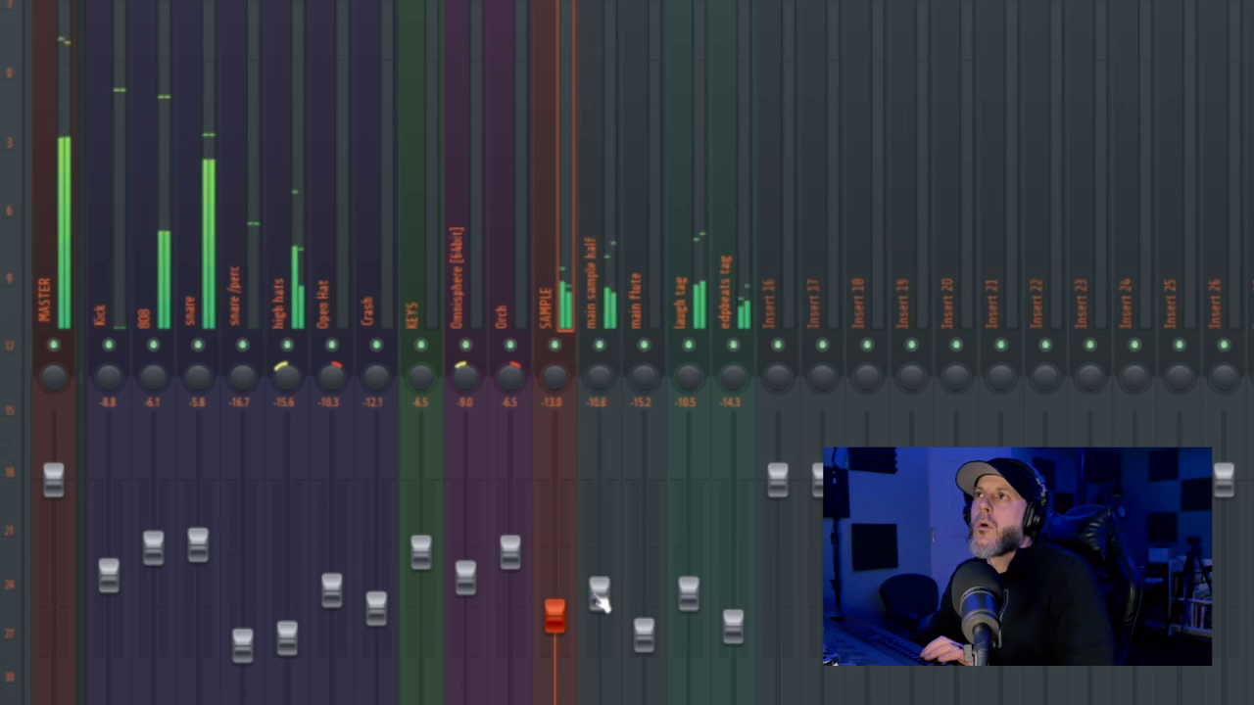
drag(599, 596, 598, 617)
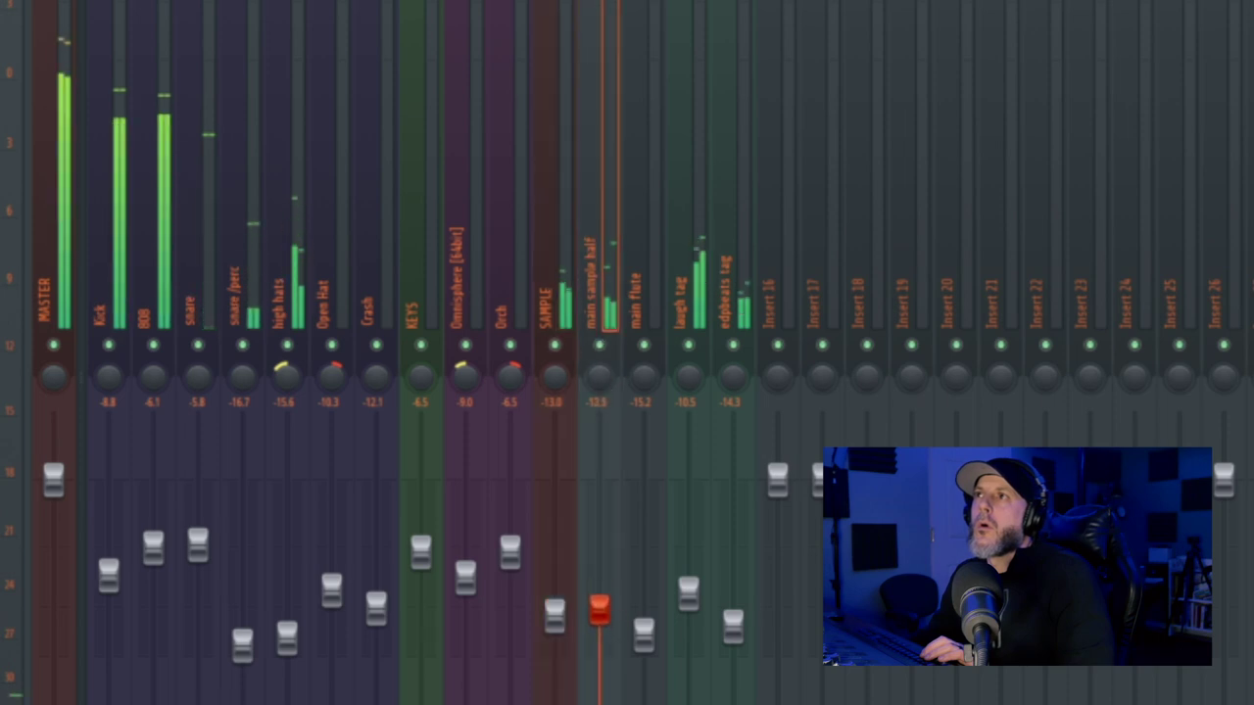
mouse_move(555, 370)
mouse_down()
mouse_move(597, 364)
mouse_move(556, 389)
mouse_up()
drag(597, 378, 596, 372)
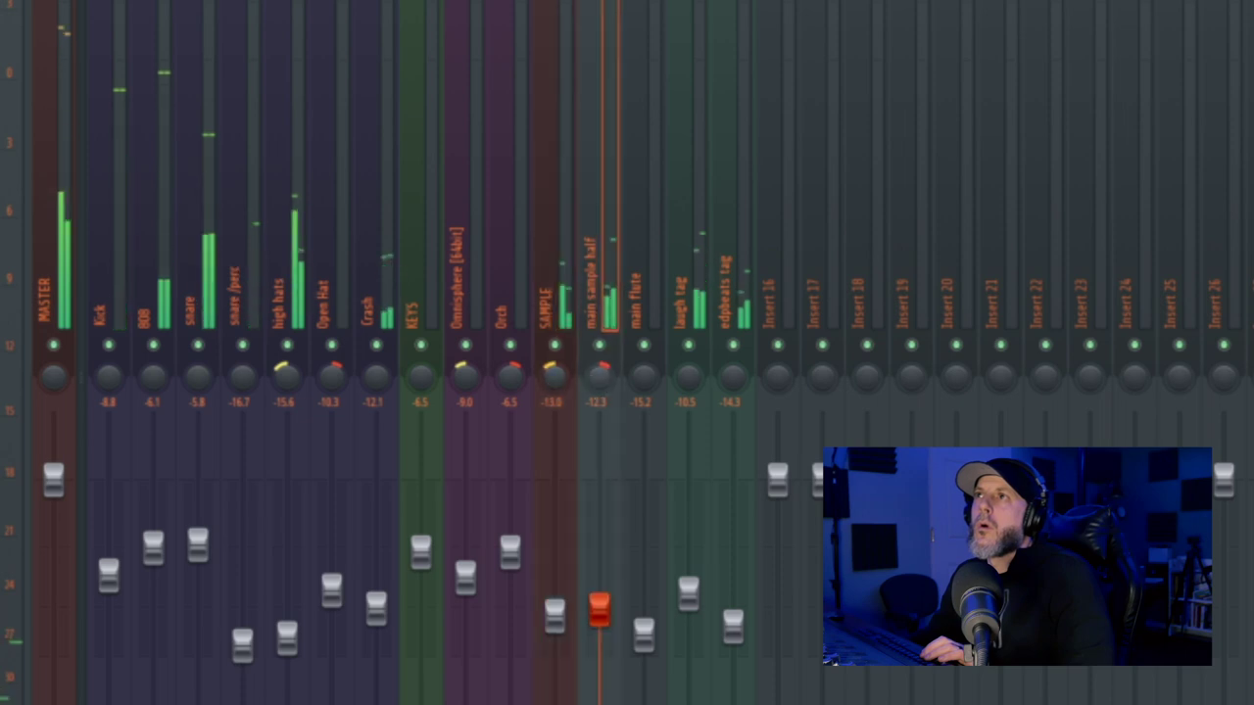
Step: Solo the laugh tag mixer track to check it, lower it to -12.7 dB and rename it as piano
right_click(689, 345)
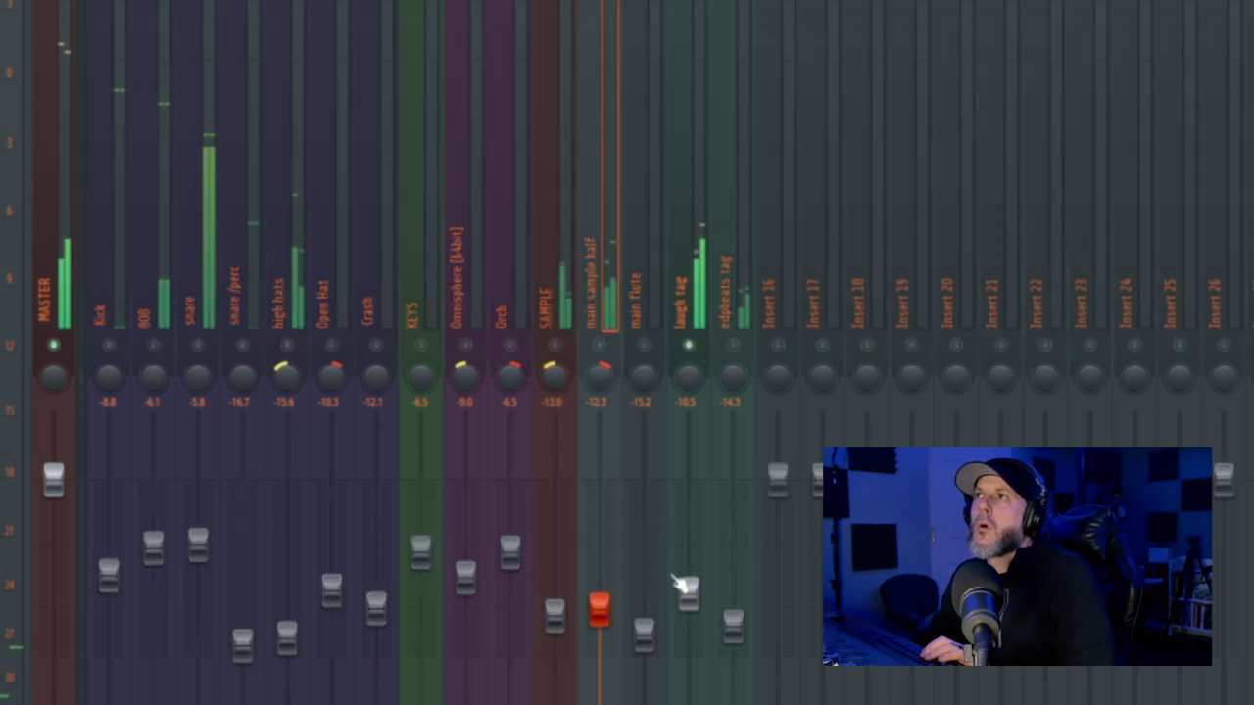
click(685, 208)
key(F2)
text(piano)
key(Return)
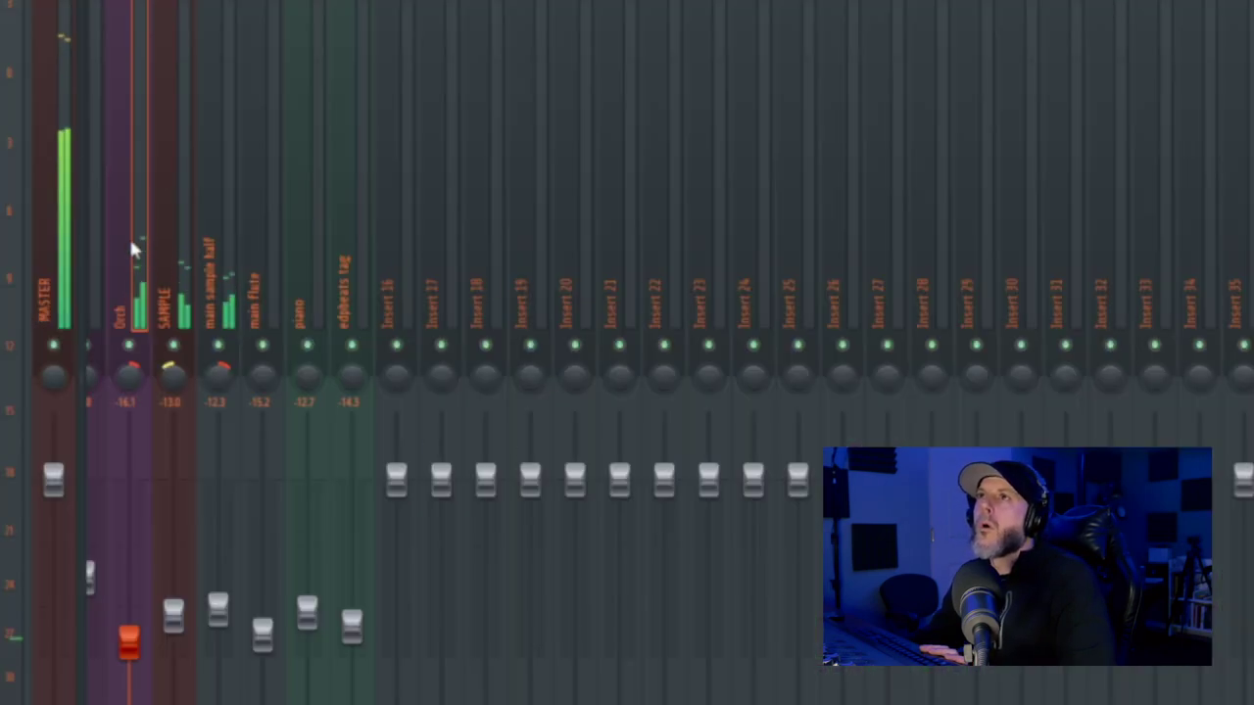
Step: Return to the drum tracks in the mixer and lower the 808 fader to -7.9 dB
key(Left)
key(Left)
key(Left)
key(Left)
key(Left)
key(Left)
key(Left)
key(Left)
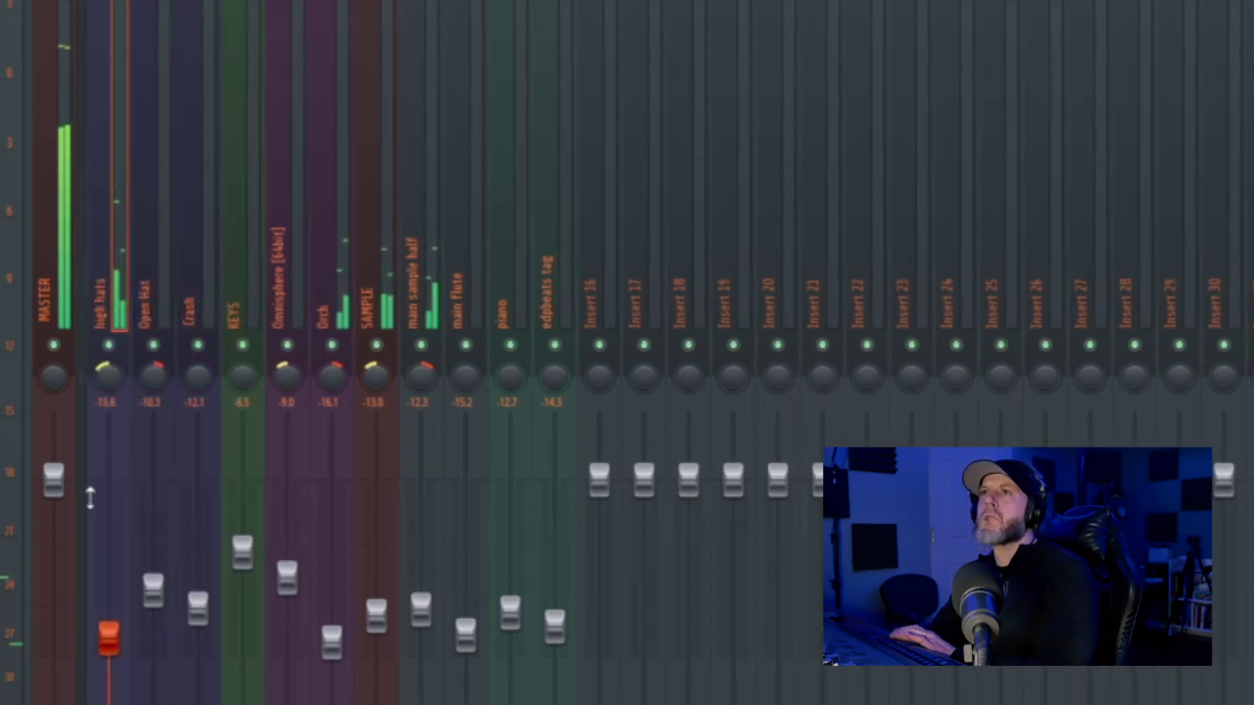
scroll(170, 544, up, 2)
mouse_move(157, 554)
mouse_down()
mouse_move(149, 575)
mouse_move(159, 573)
mouse_up()
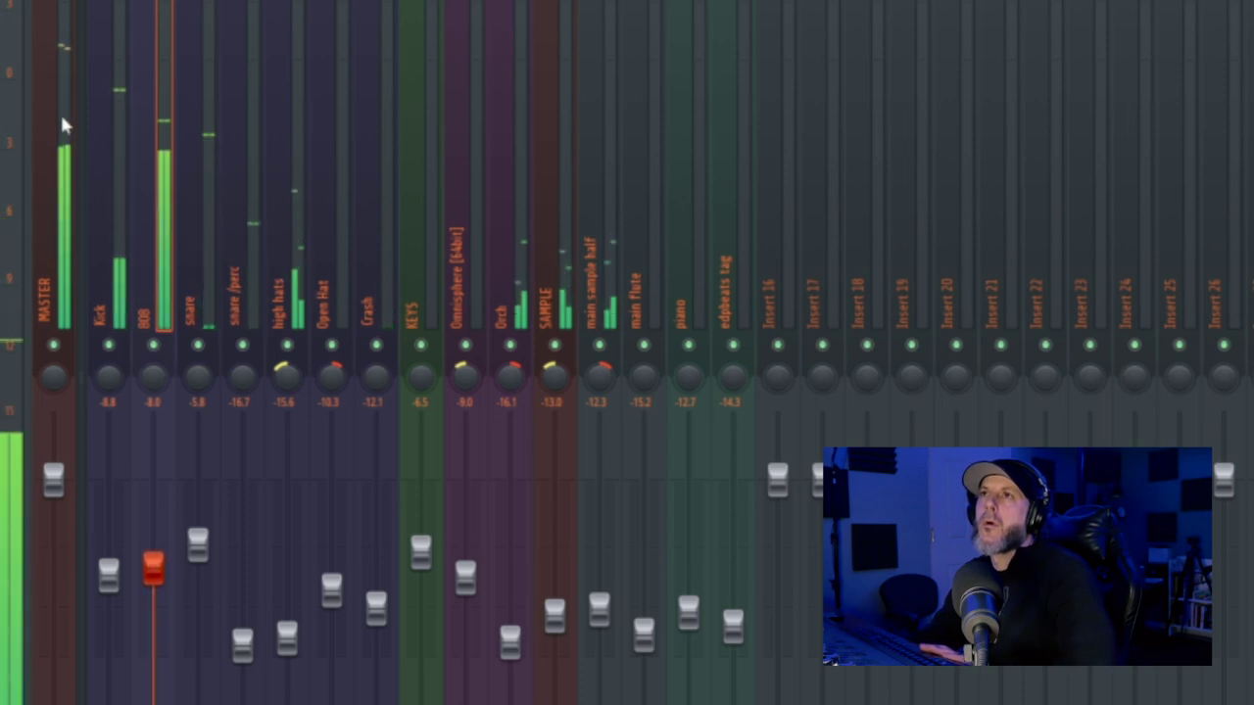
drag(155, 573, 155, 571)
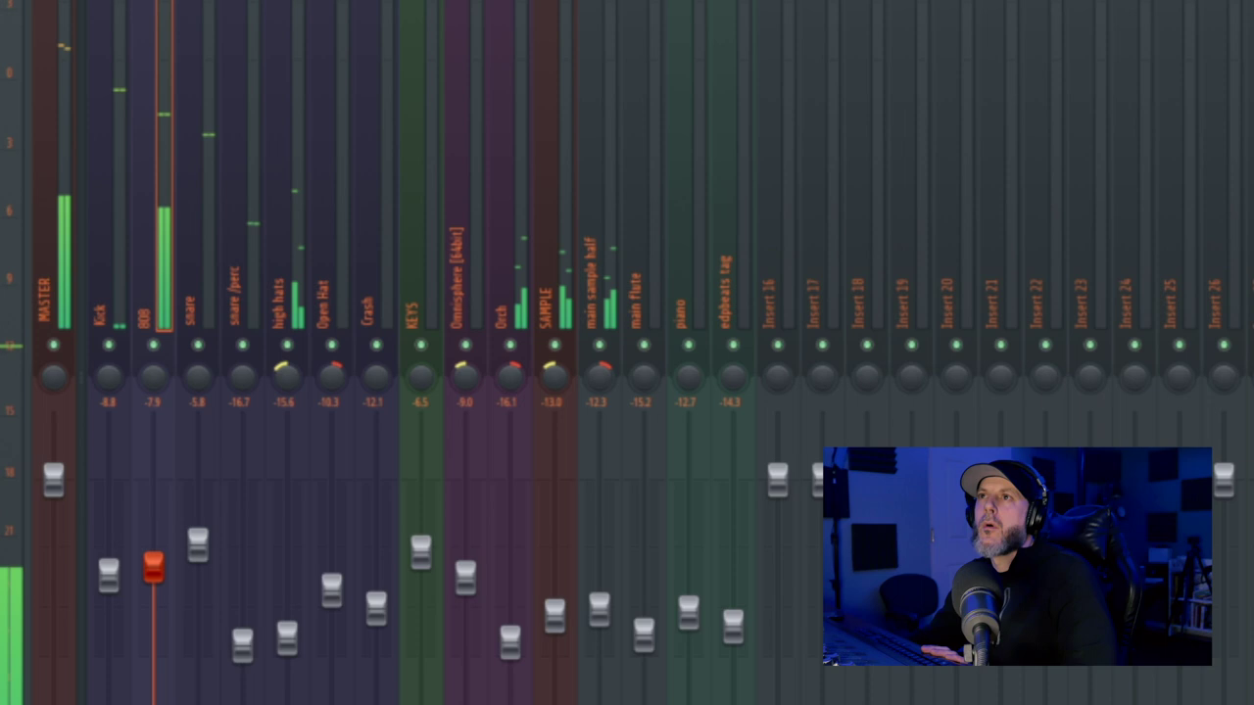
Step: Open Ozone 8 on the master track and lower its Vintage Limiter threshold to -7.9 dB during playback
click(129, 364)
click(61, 211)
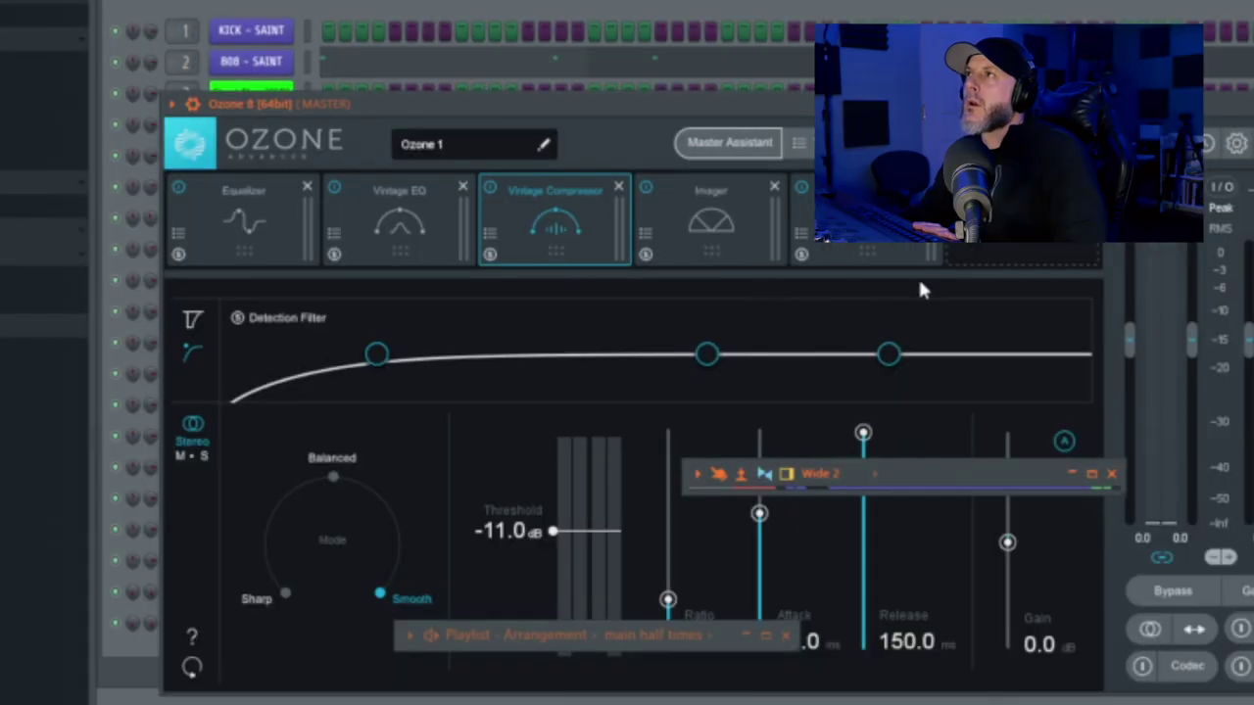
click(895, 250)
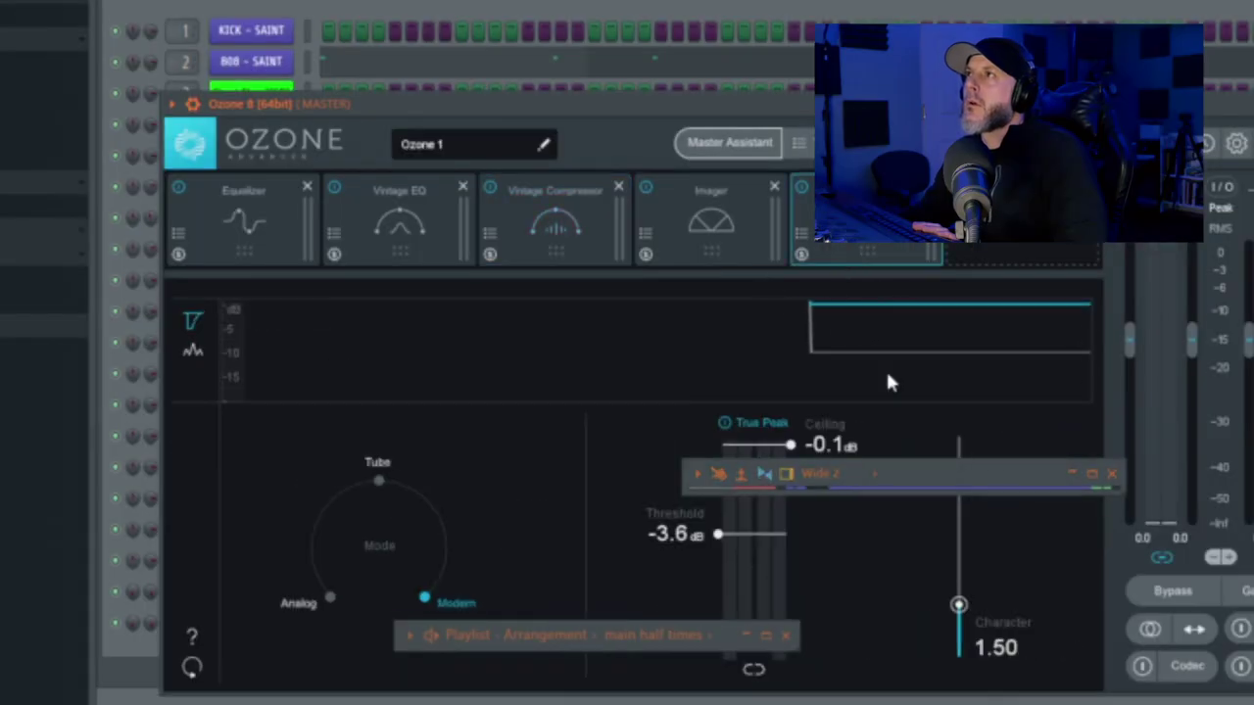
key(space)
drag(718, 534, 719, 587)
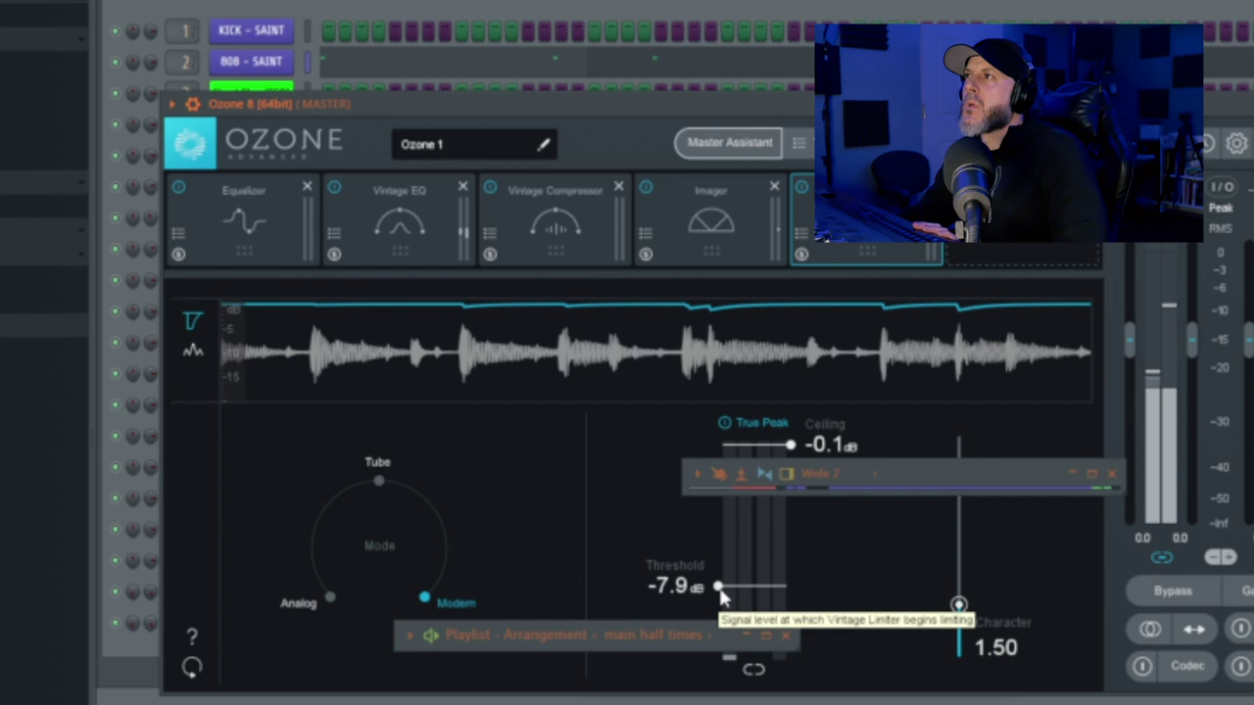
Step: Close the Wide 2 window and restore the minimized Playlist window
click(1113, 475)
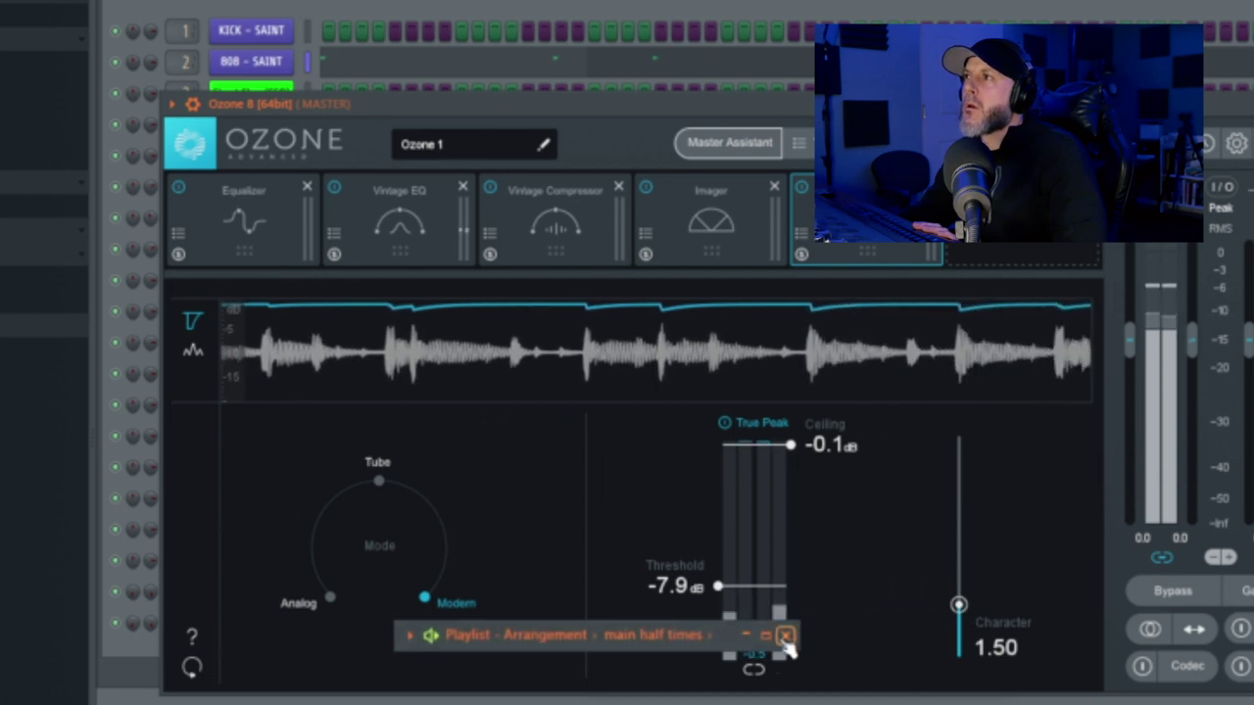
click(745, 635)
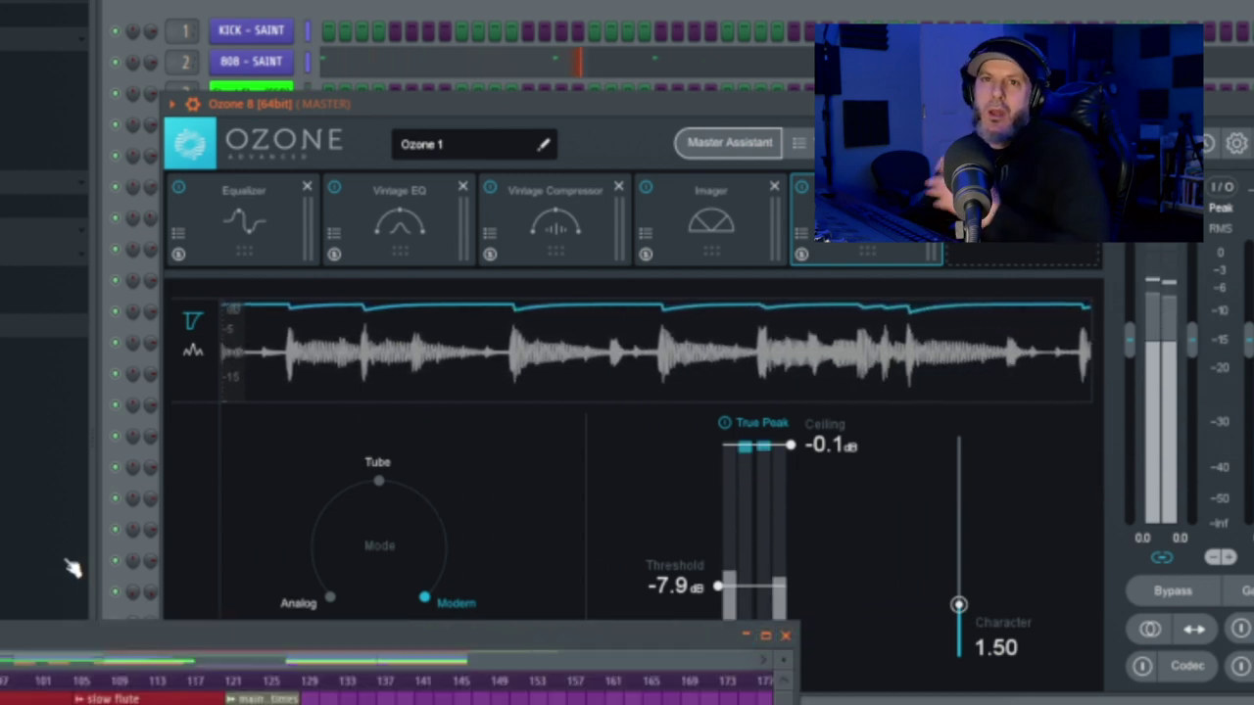